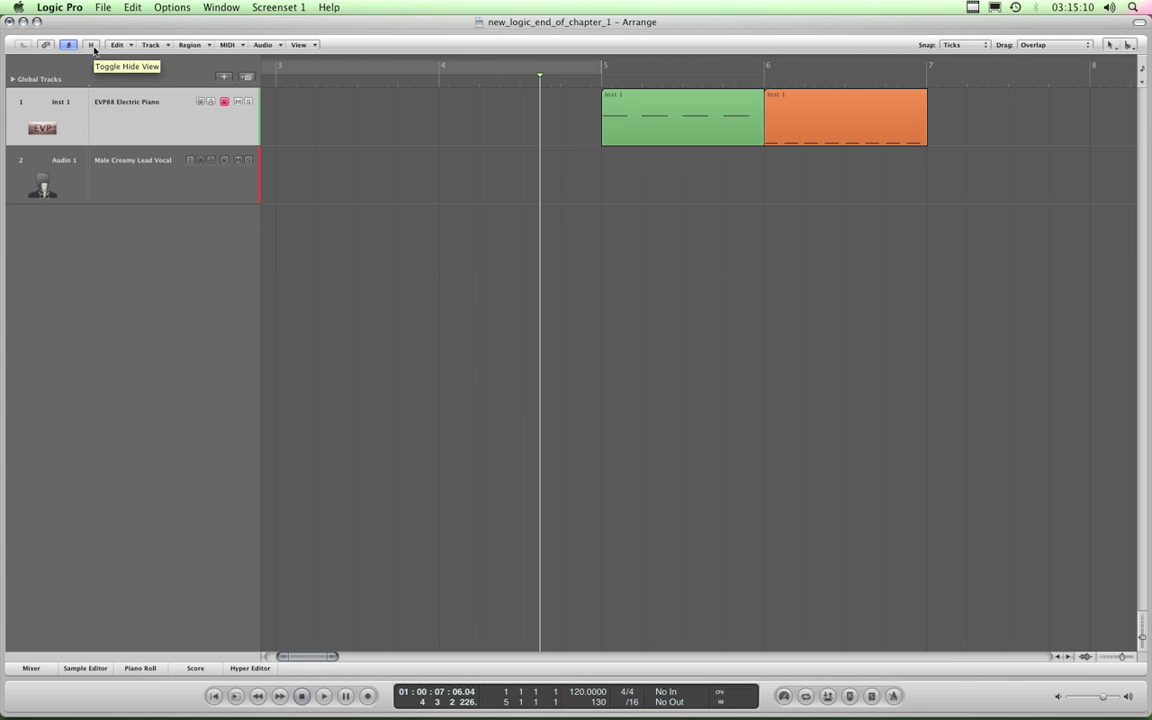
Select the Inst 1 track, checking the Audio 1 header along the way.
click(211, 240)
click(142, 110)
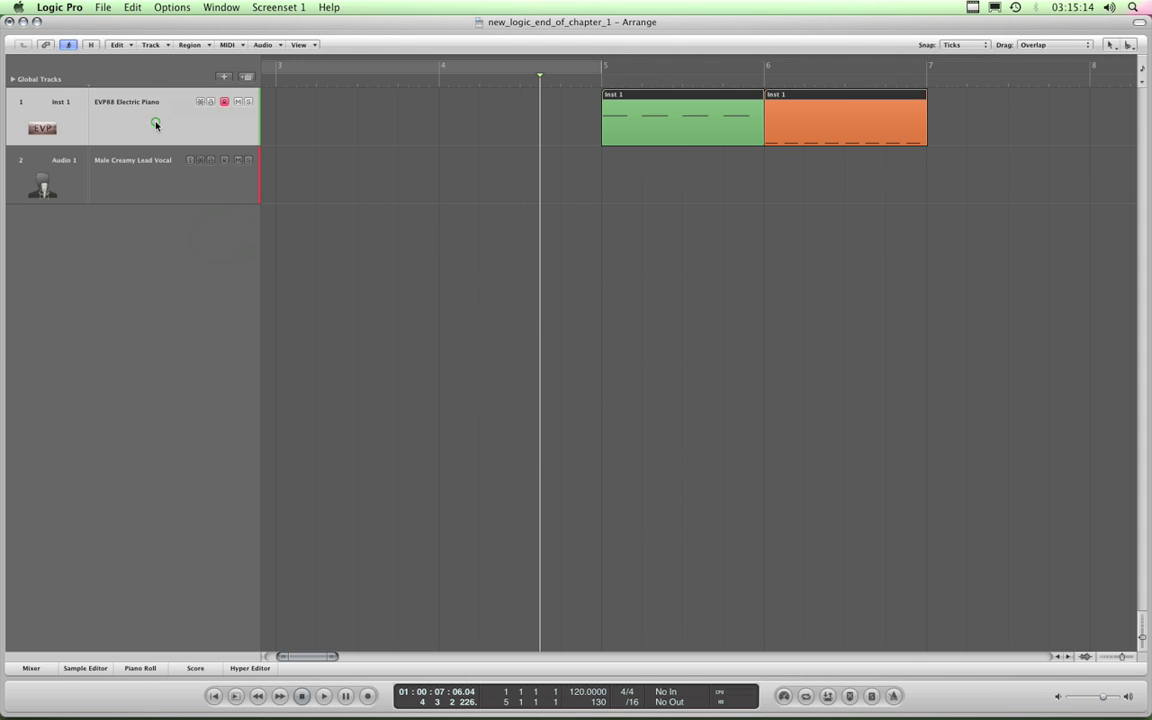
click(132, 187)
click(136, 133)
click(141, 134)
Create a Software Instrument track, Inst 2, with Option-Command-N.
key(alt+super+n)
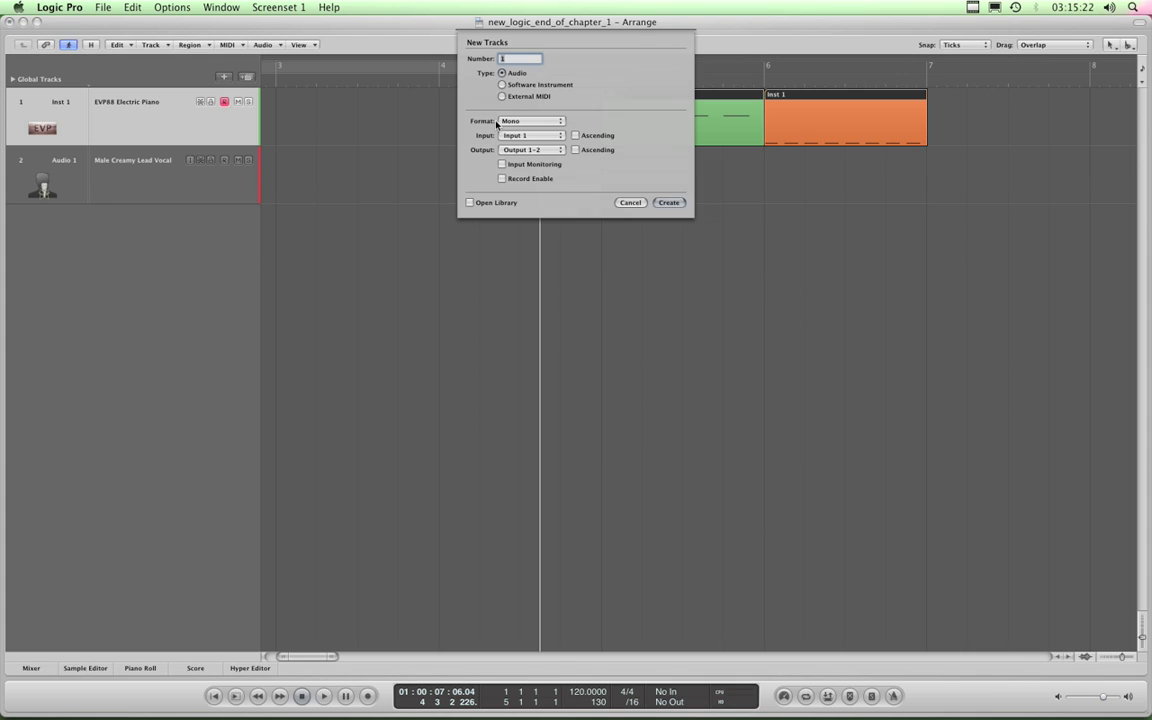
click(502, 84)
click(666, 144)
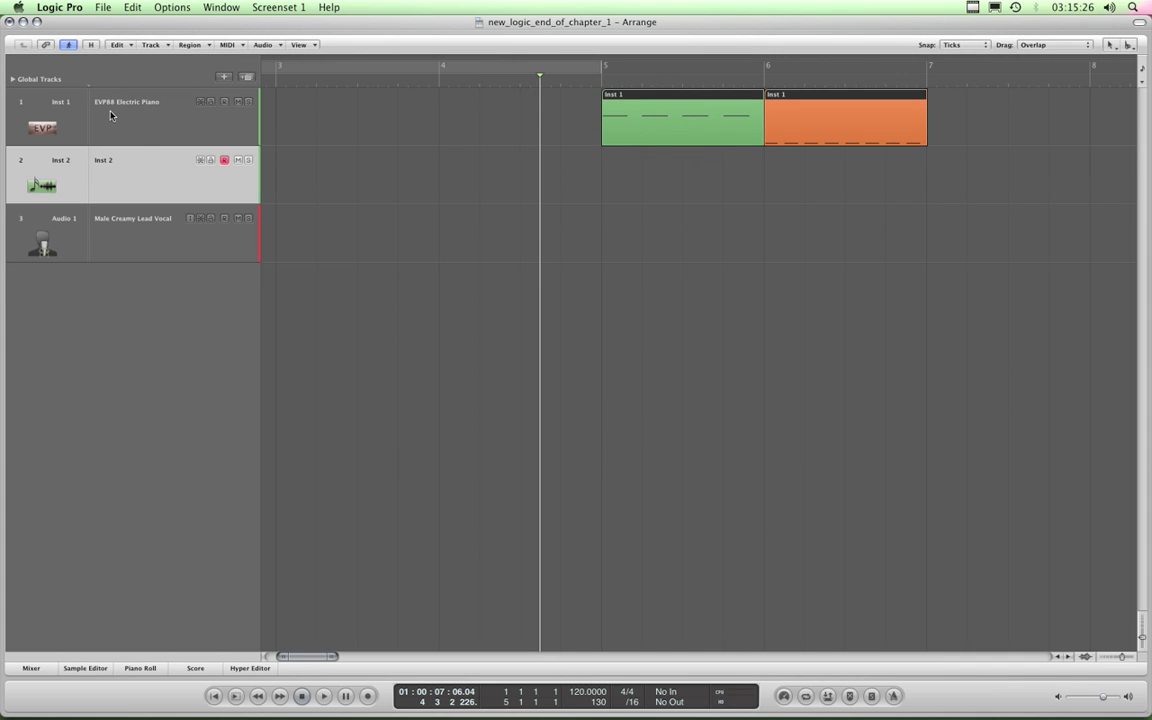
Step through the Inst 1, Inst 2 and Audio 1 track headers, ending on Audio 1.
click(140, 117)
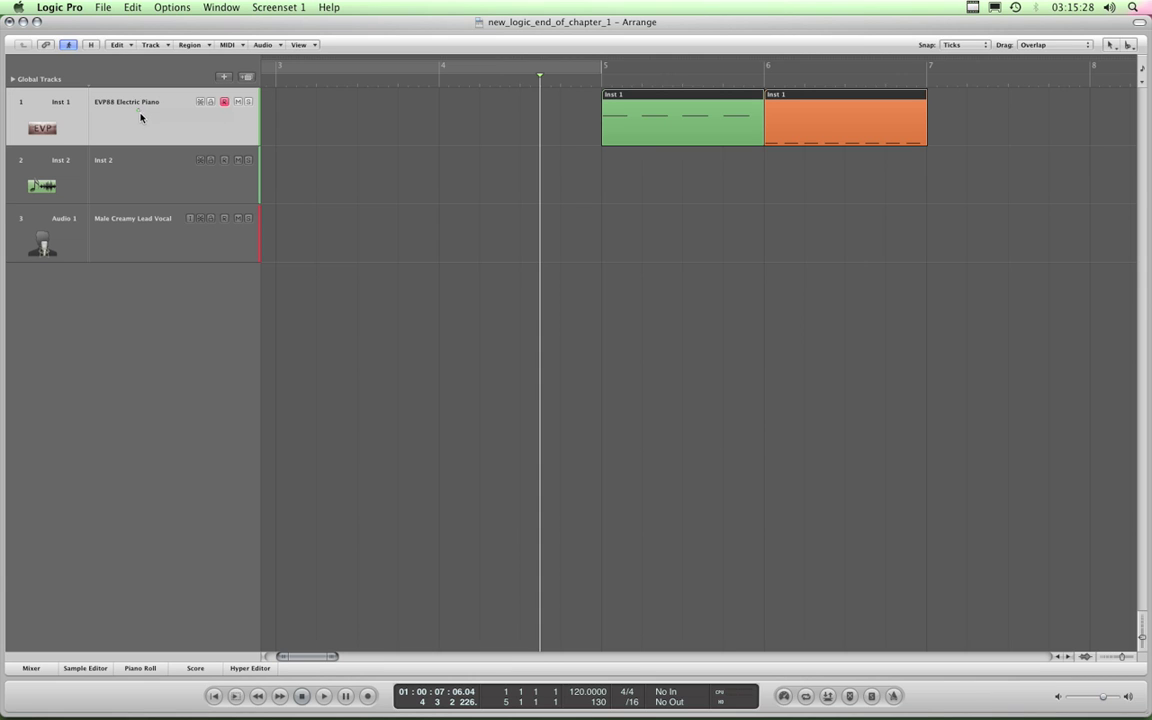
click(133, 174)
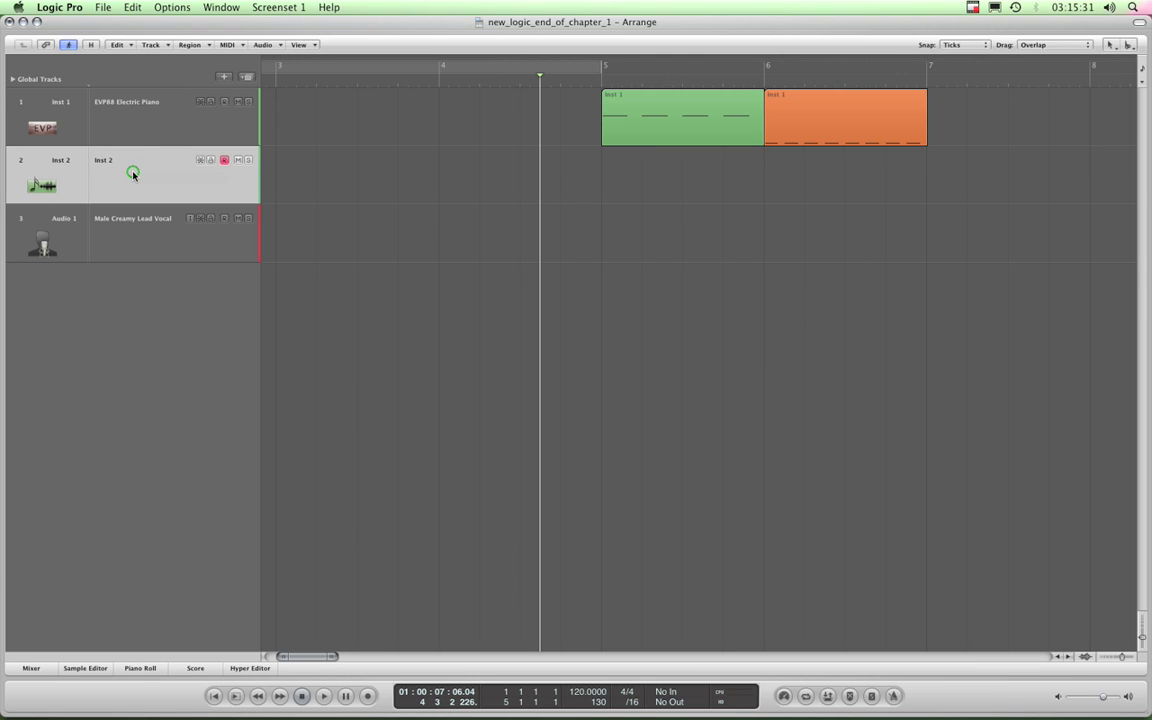
click(136, 232)
click(136, 232)
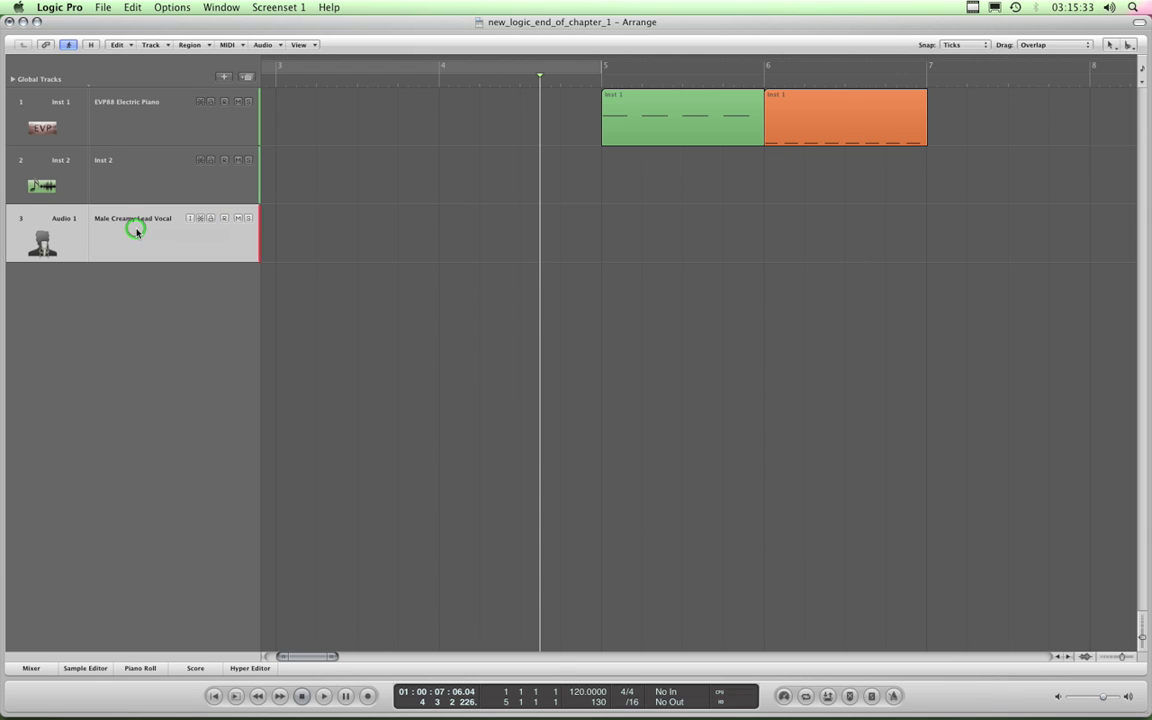
Use the + button to create two Audio-type tracks, Audio 2 and Audio 3.
click(225, 79)
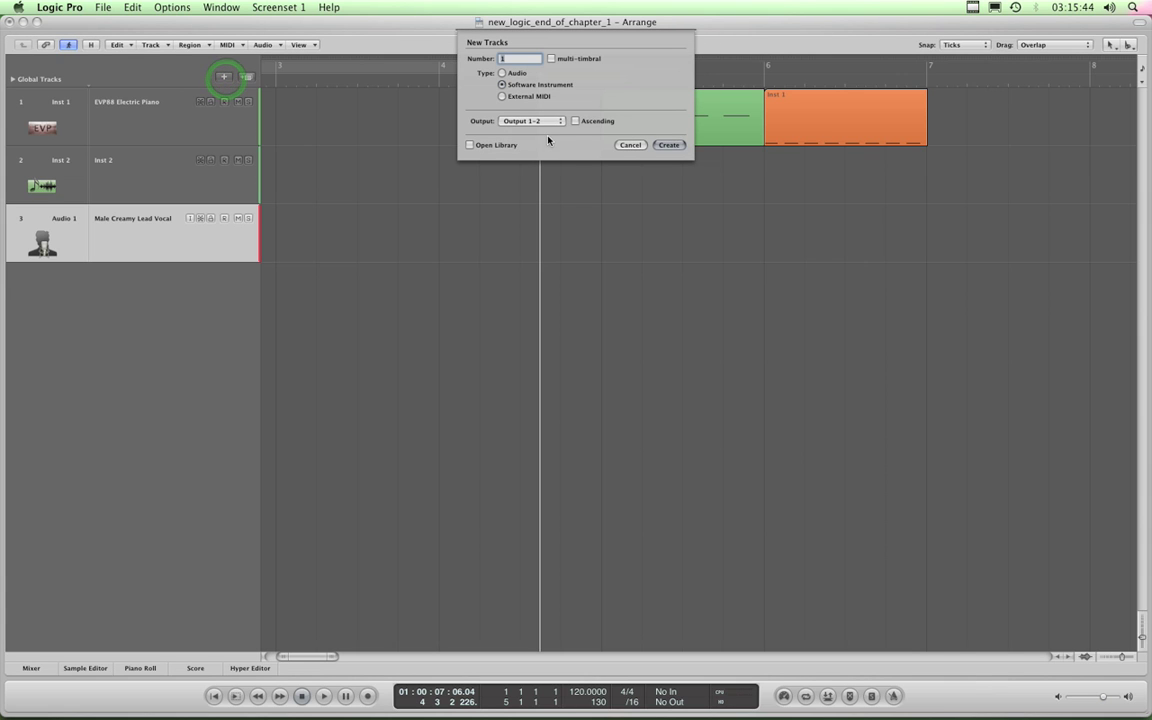
click(503, 73)
click(666, 202)
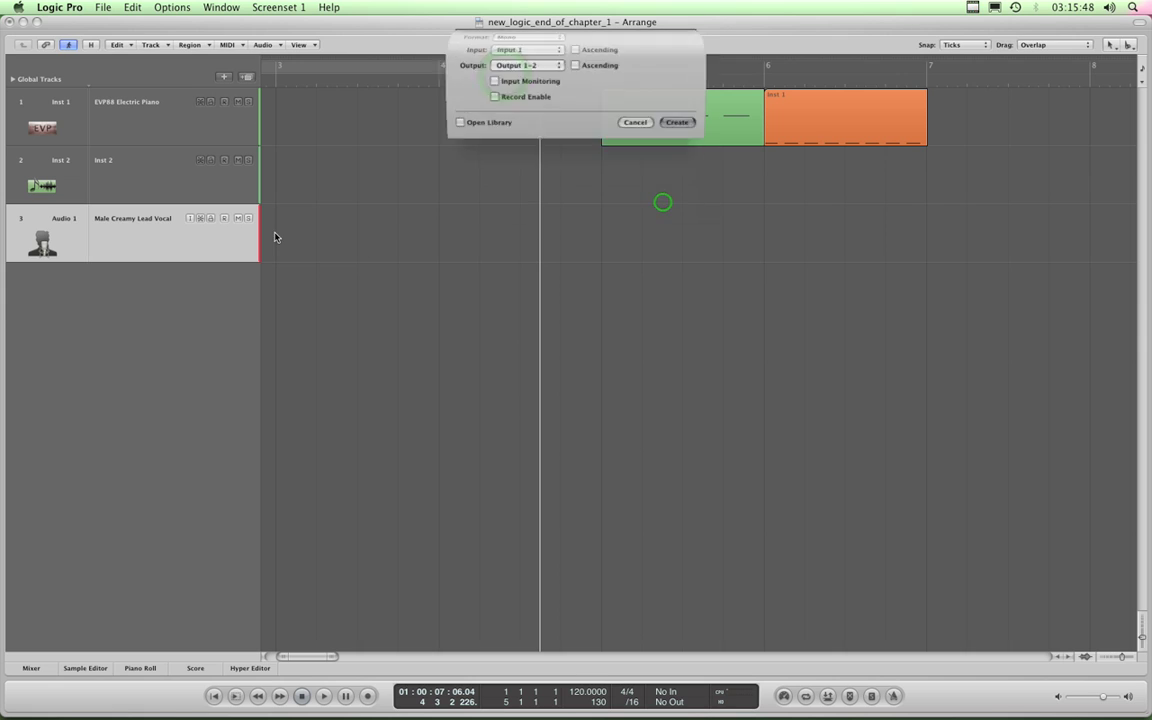
click(222, 77)
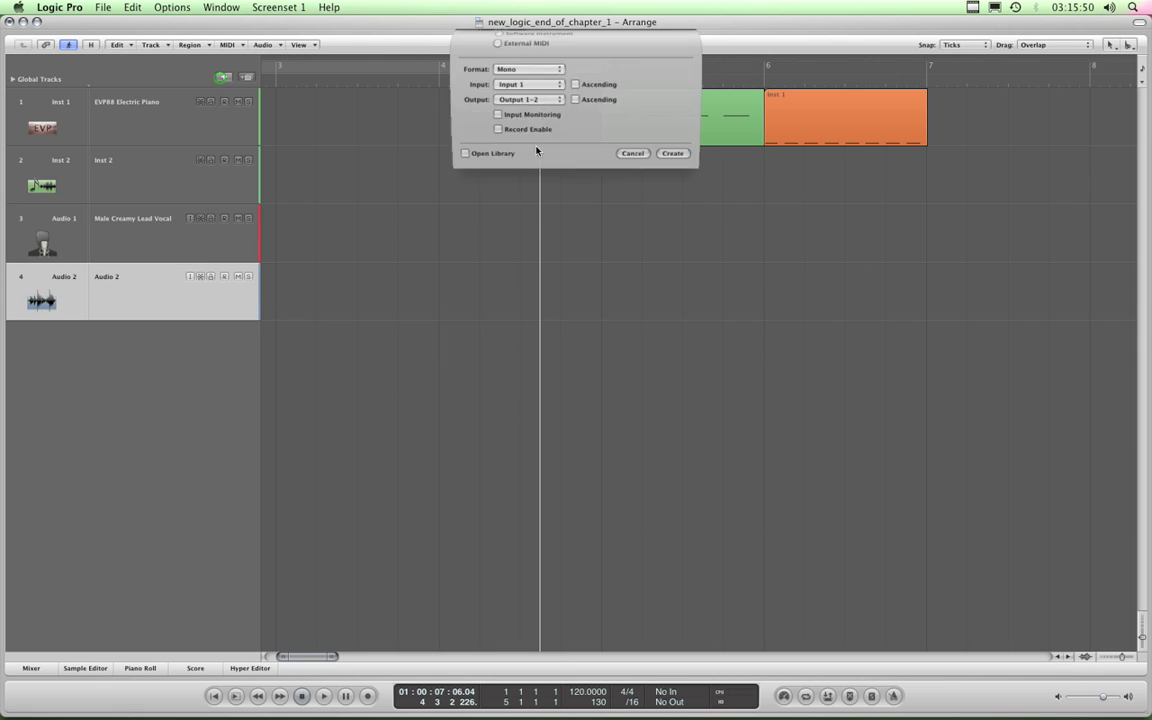
click(672, 204)
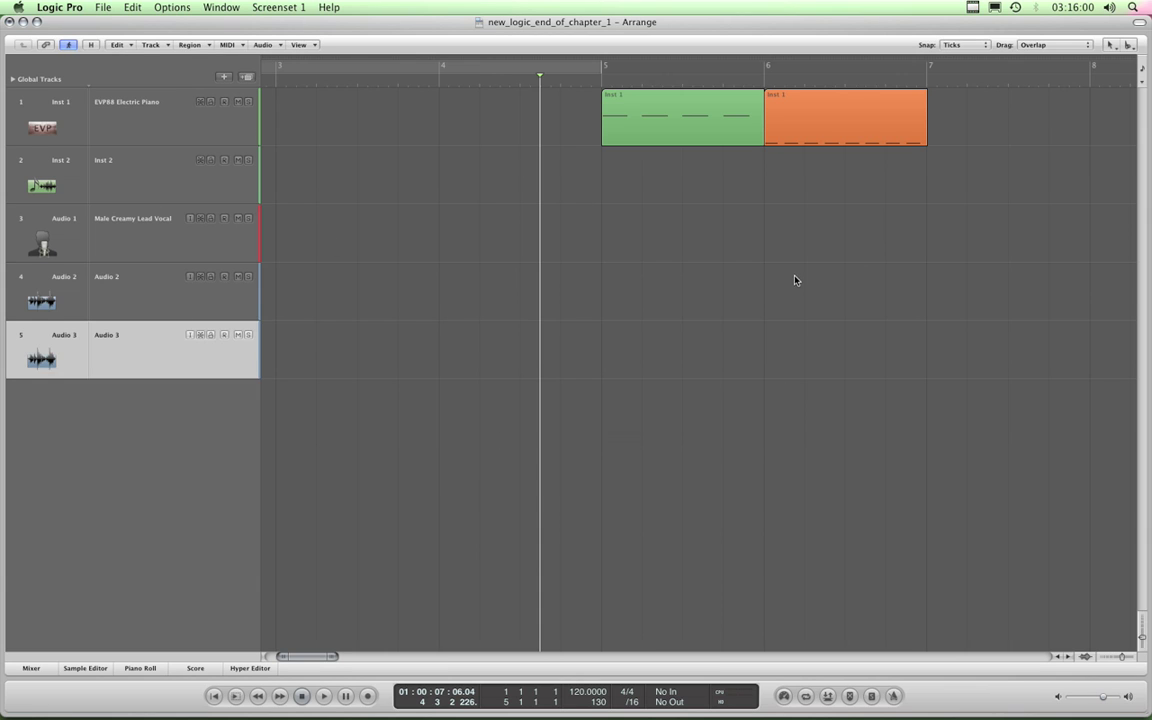
Switch to the Pencil tool and set Snap to Bar.
key(Escape)
click(669, 321)
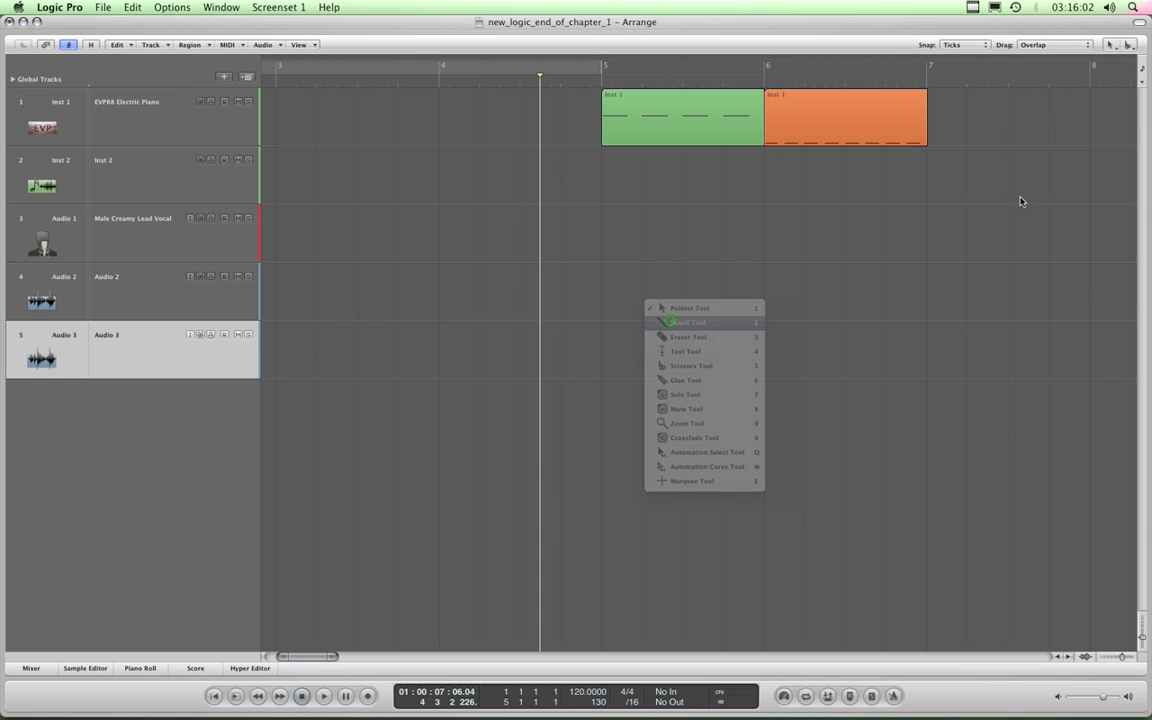
click(983, 45)
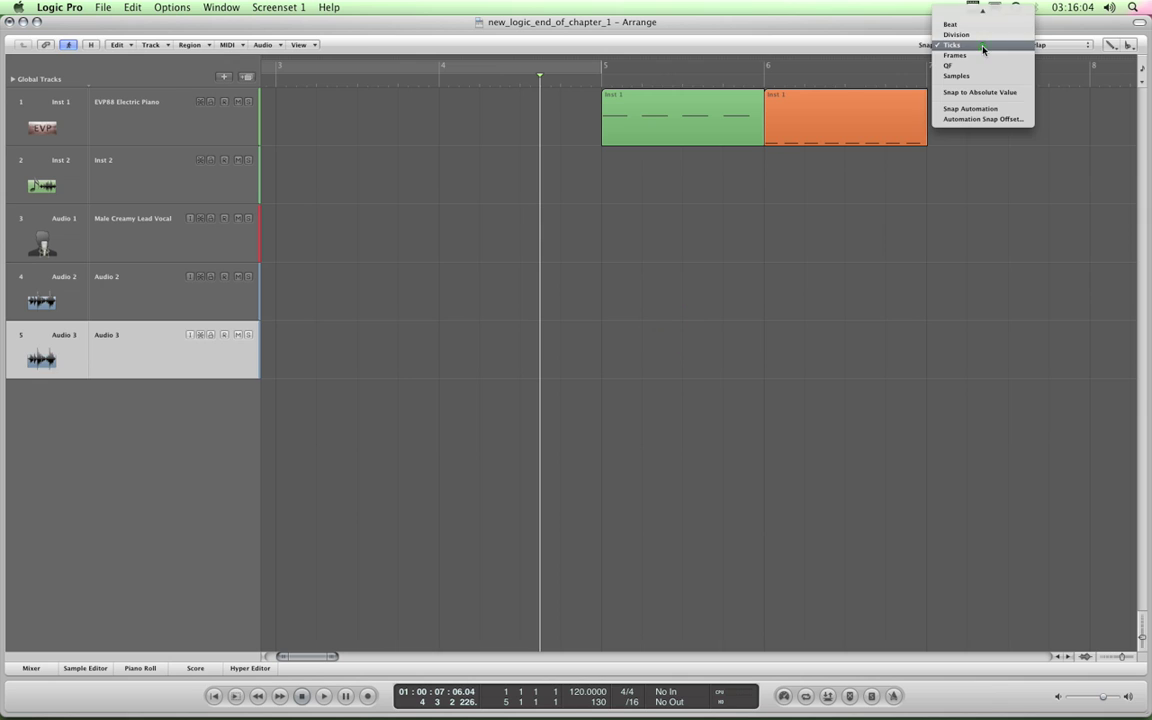
click(958, 23)
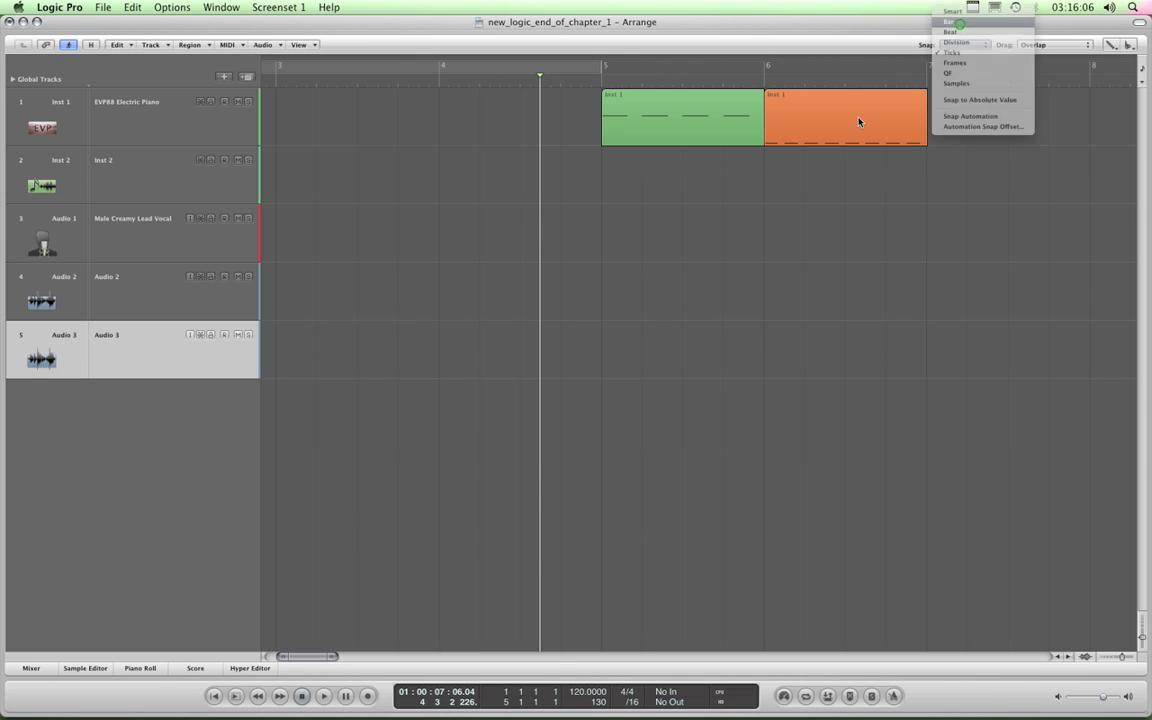
Draw empty Inst 2 regions in bars 5 and 6, then select the Audio 2 track.
click(650, 183)
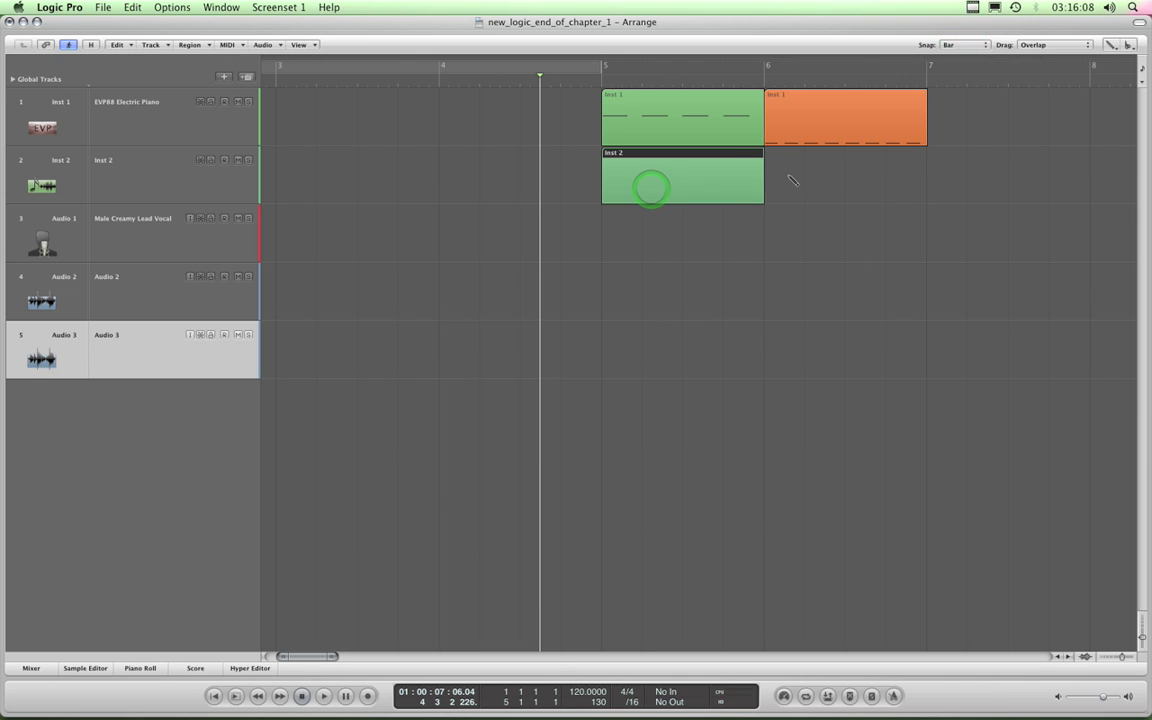
click(788, 175)
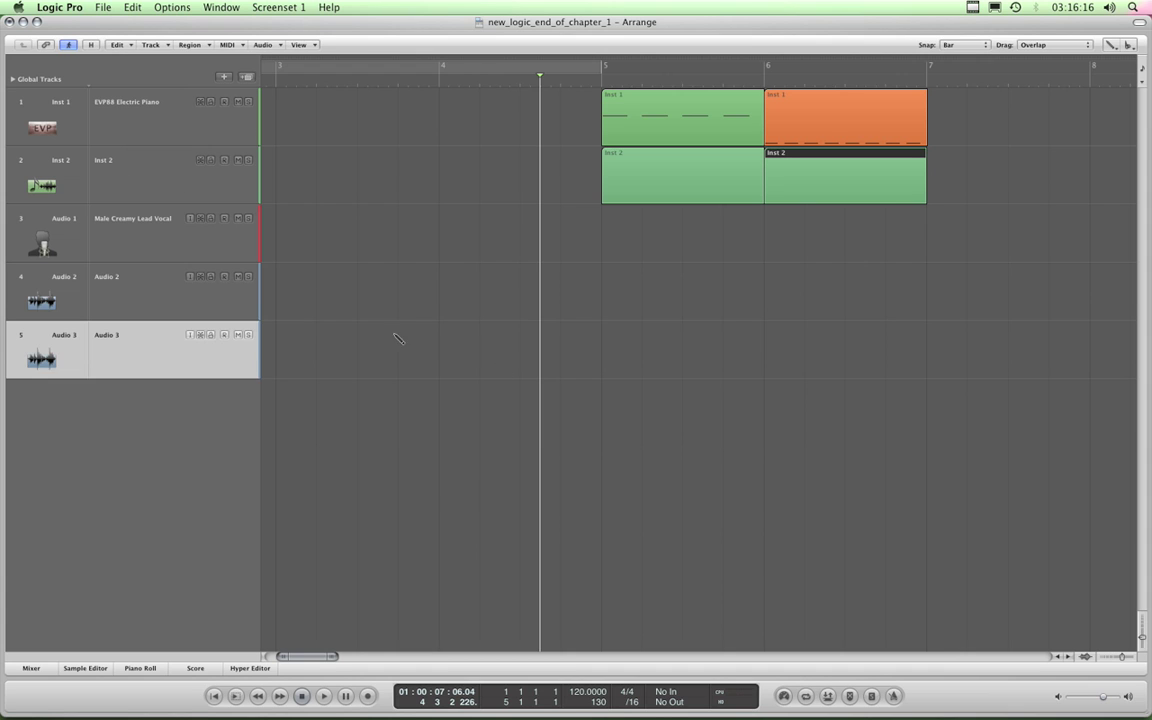
click(157, 249)
click(157, 270)
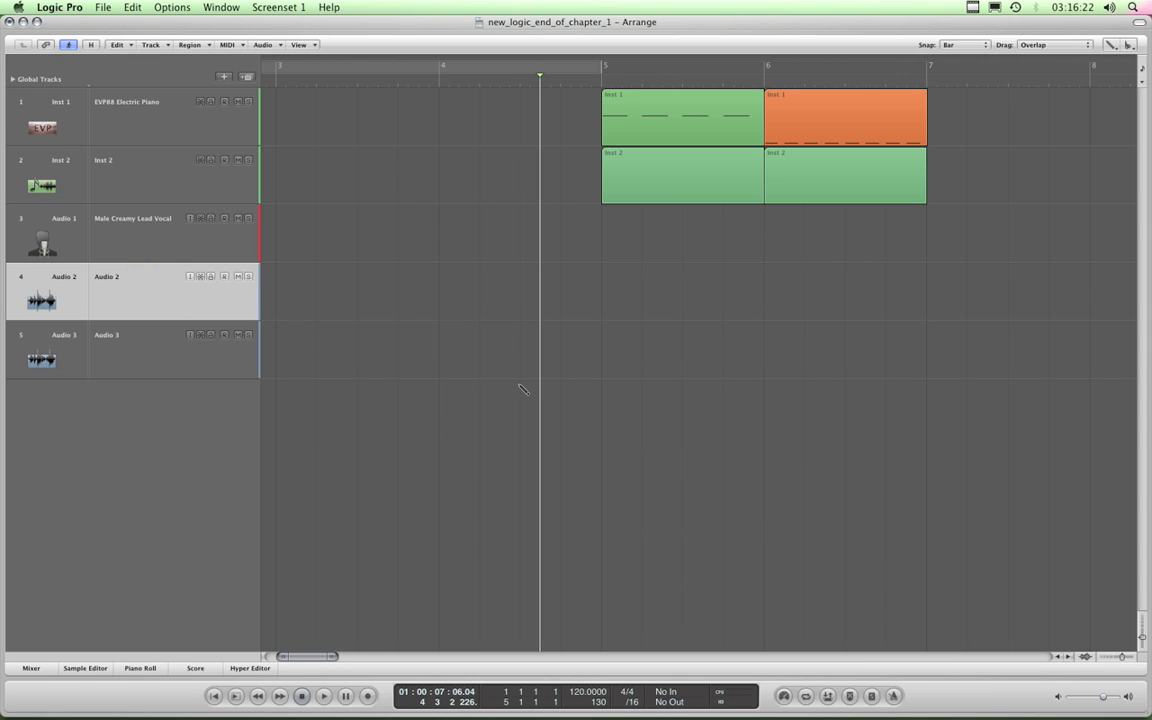
Open the Color palette with Option-C and colour Audio 2 blue and Audio 3 purple.
key(alt+c)
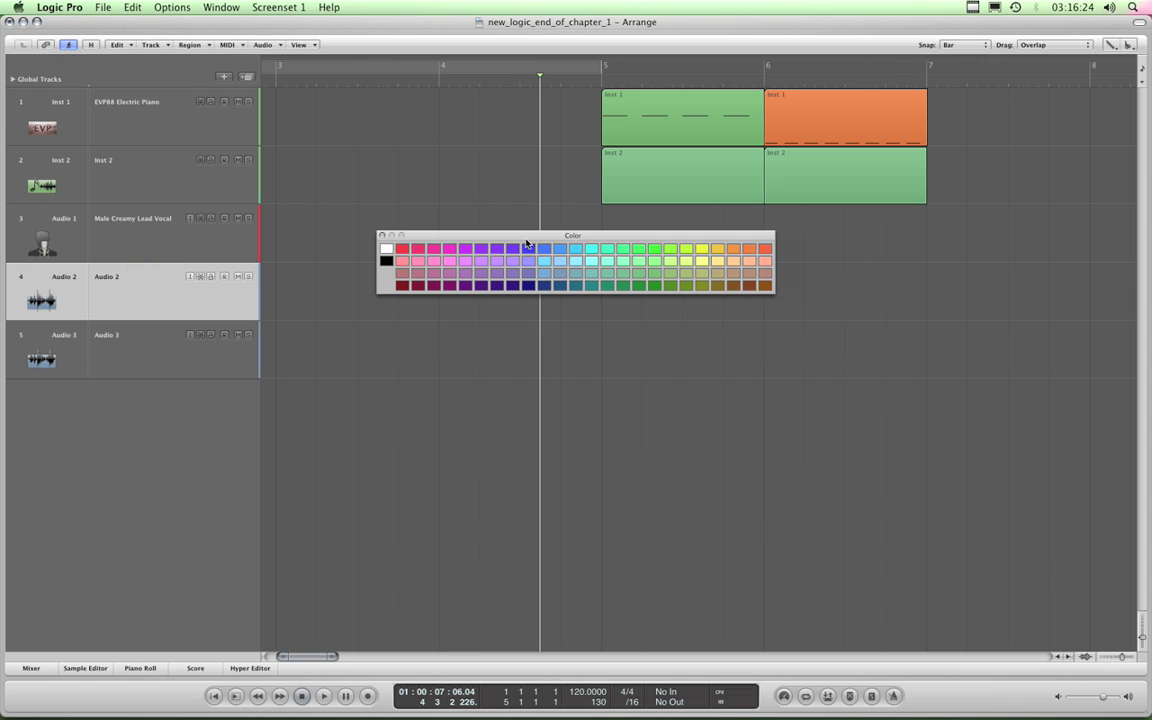
drag(527, 237, 635, 407)
click(140, 293)
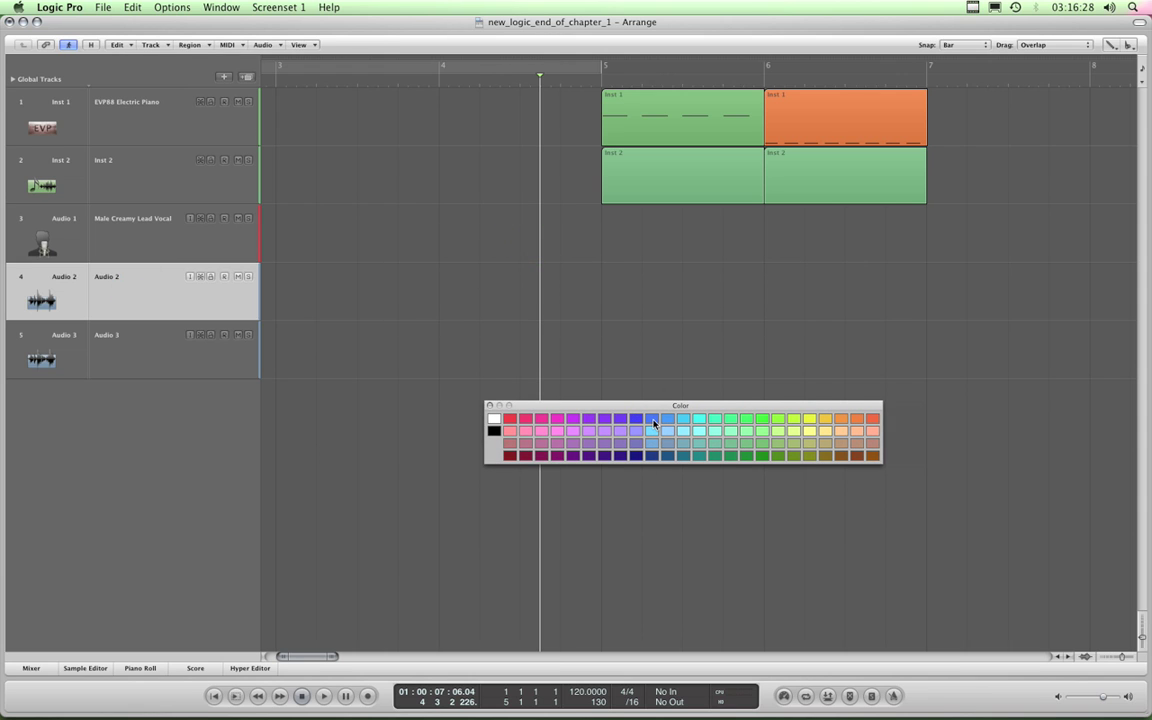
click(652, 419)
click(211, 366)
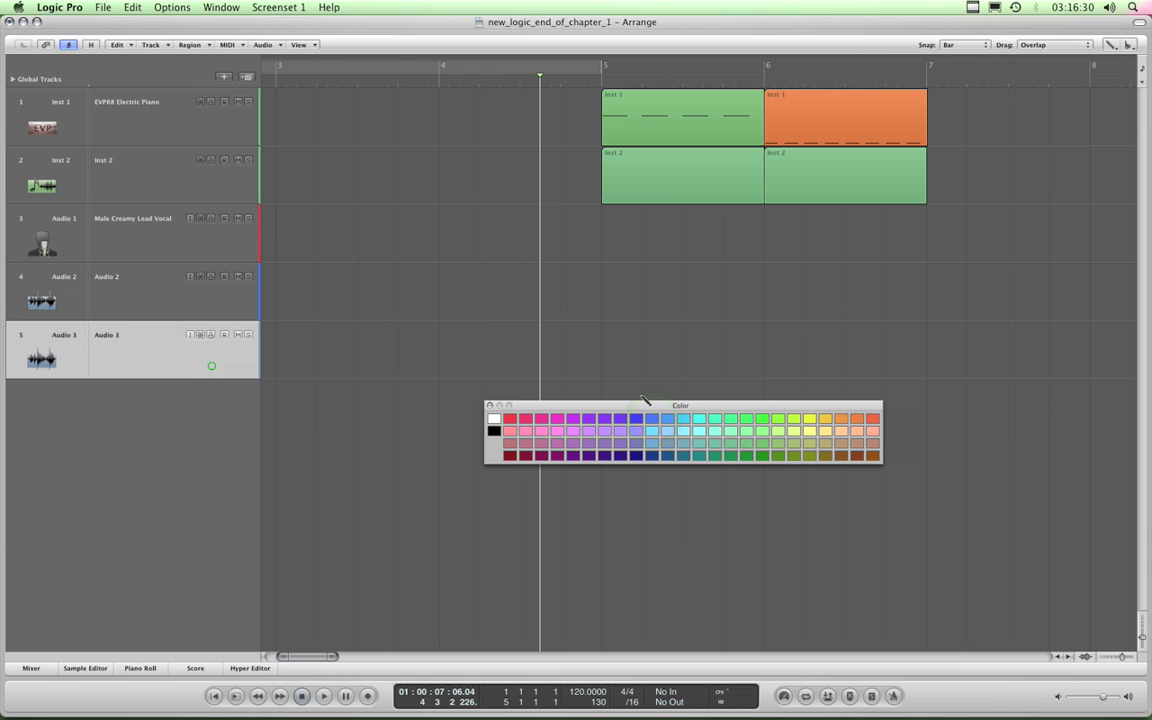
click(588, 420)
Open the custom Colors window from the palette's last swatch and move it aside.
drag(673, 406, 522, 406)
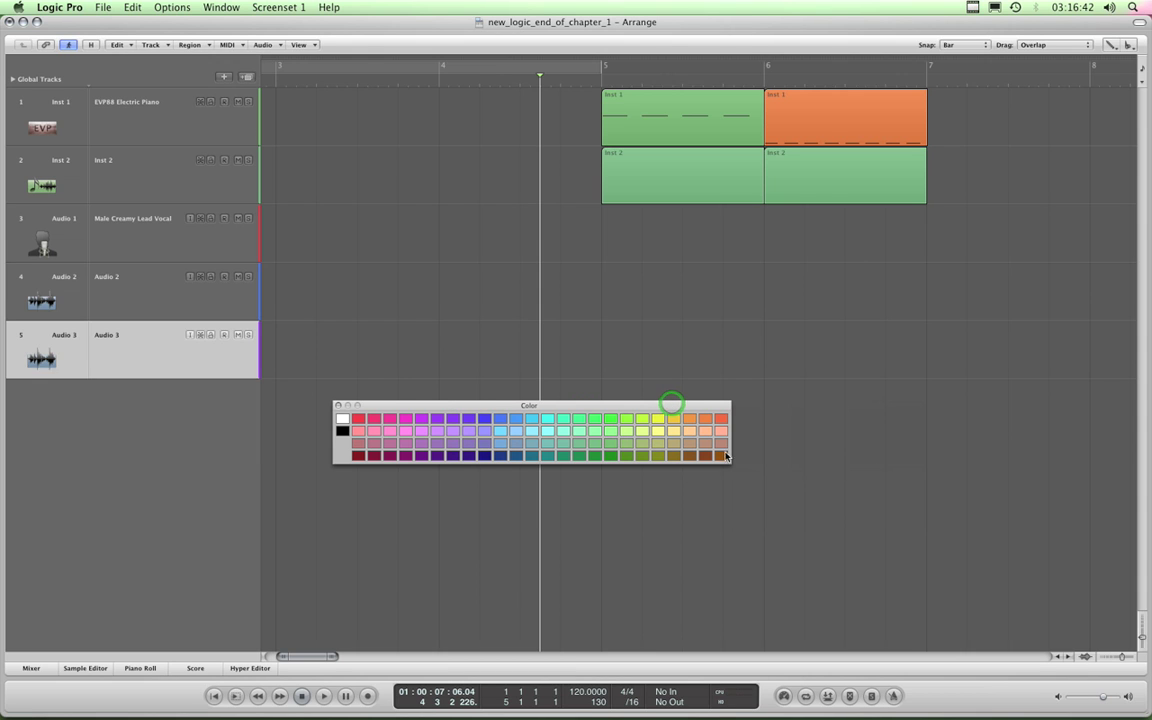
double_click(723, 458)
drag(607, 127, 952, 266)
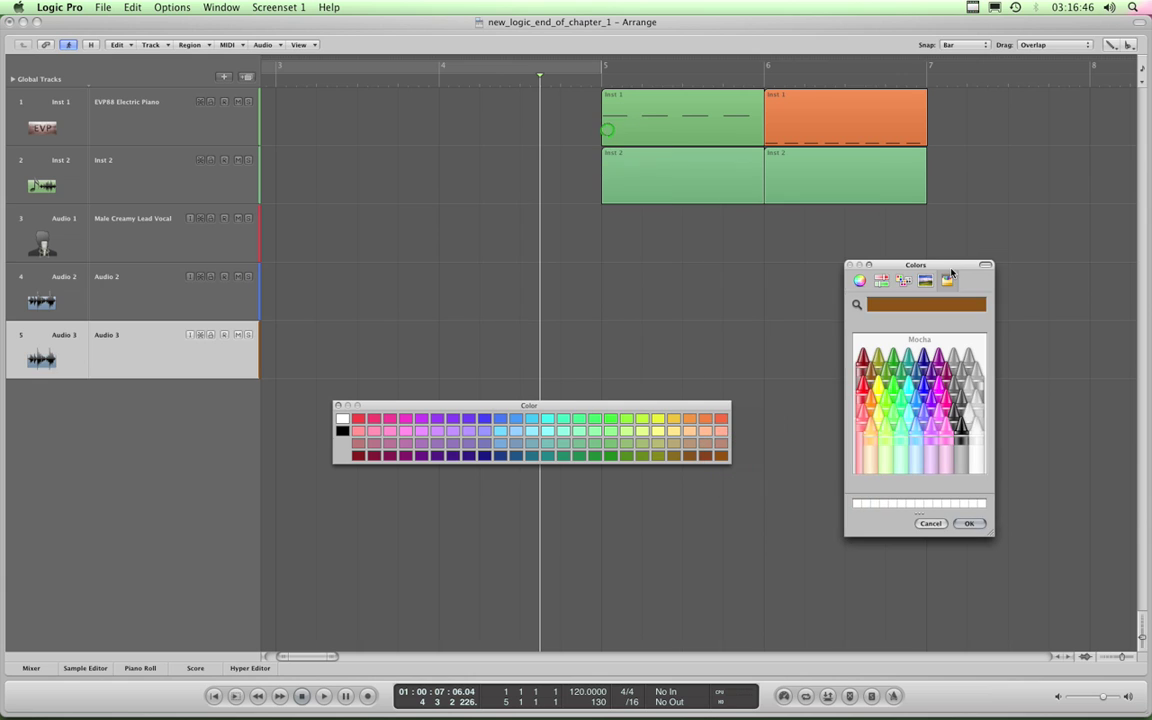
Browse the Web Safe Colors list and pick the brown 663300.
click(881, 280)
click(903, 280)
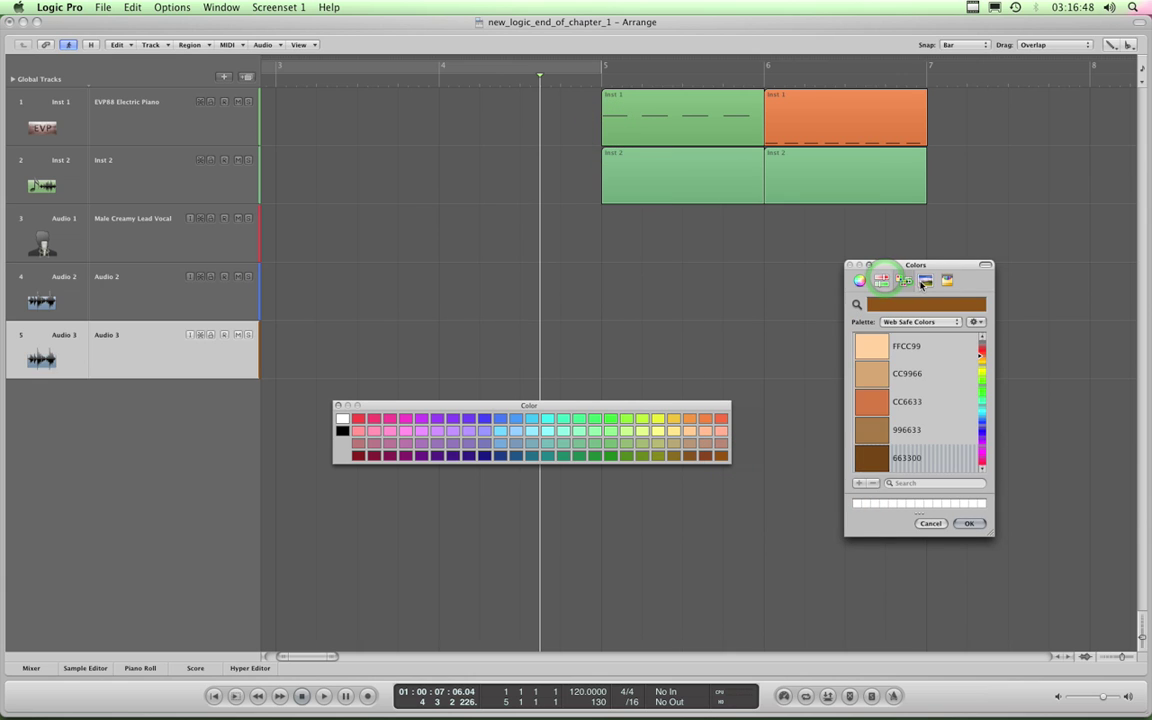
click(925, 280)
click(903, 280)
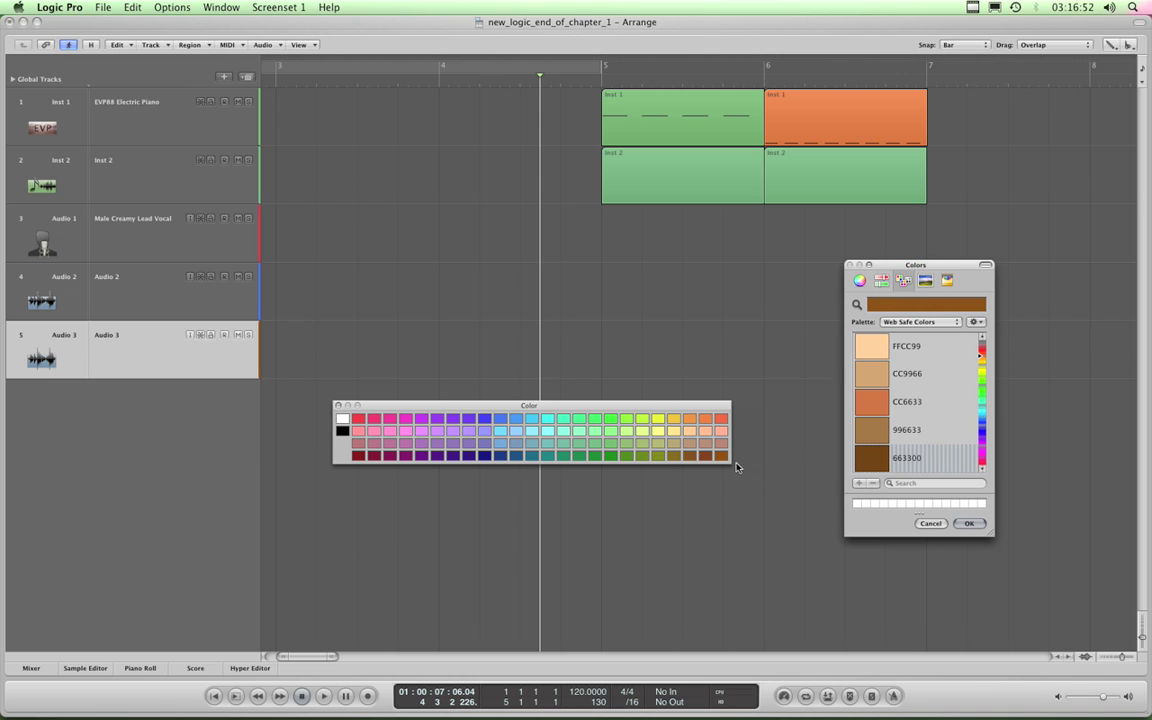
mouse_move(983, 412)
mouse_down()
mouse_move(984, 374)
mouse_move(984, 391)
mouse_up()
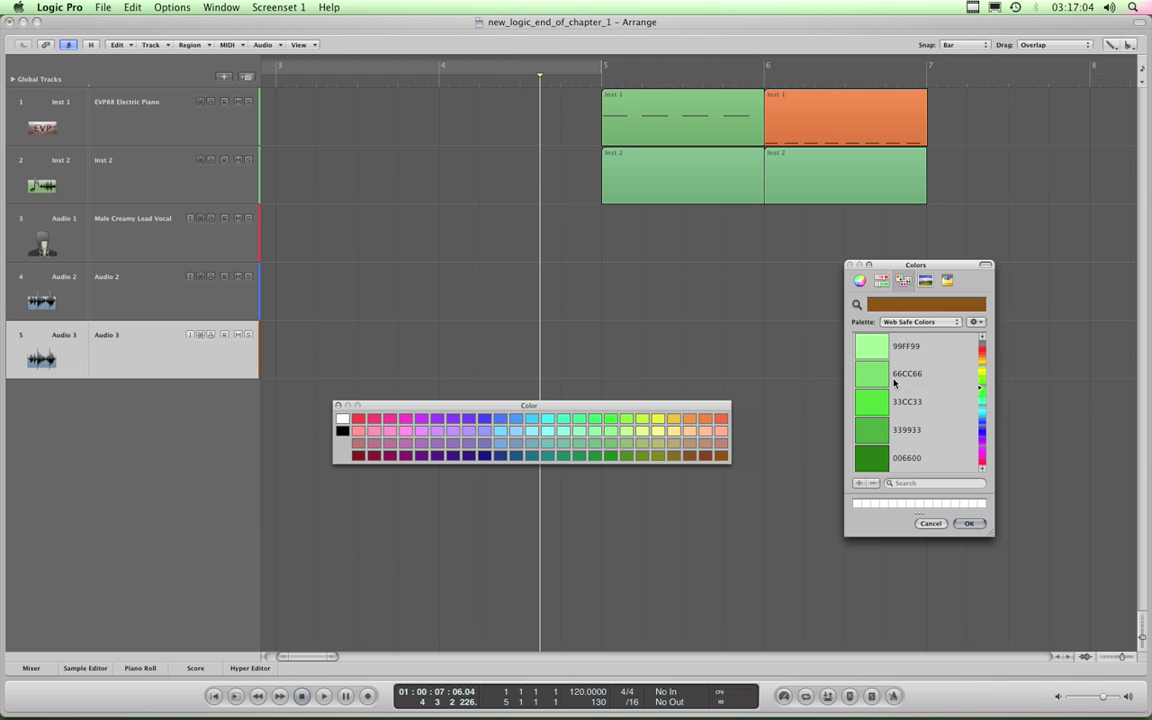
drag(981, 390, 981, 410)
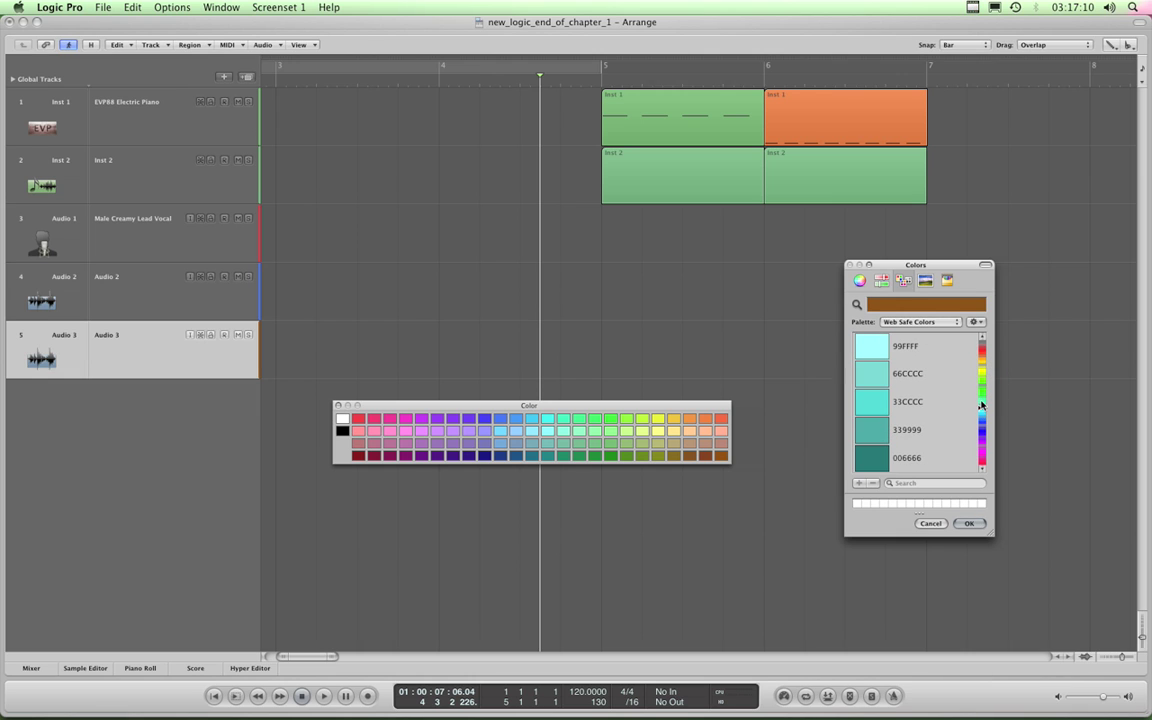
drag(981, 408, 981, 358)
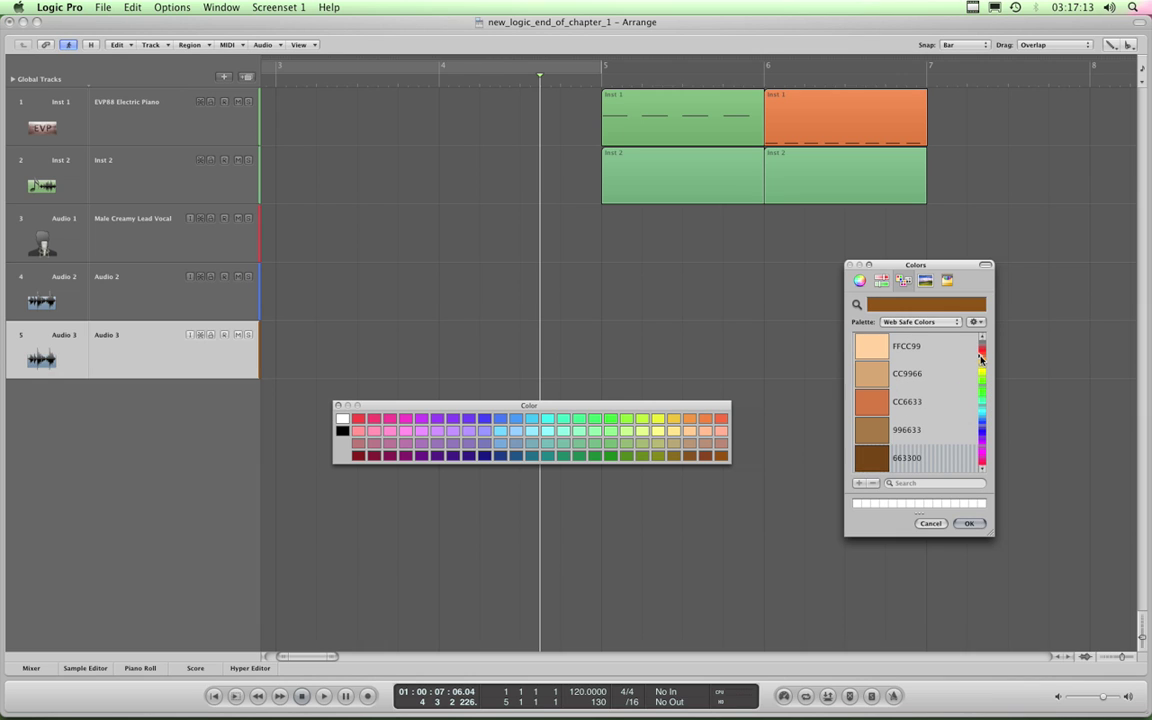
click(876, 457)
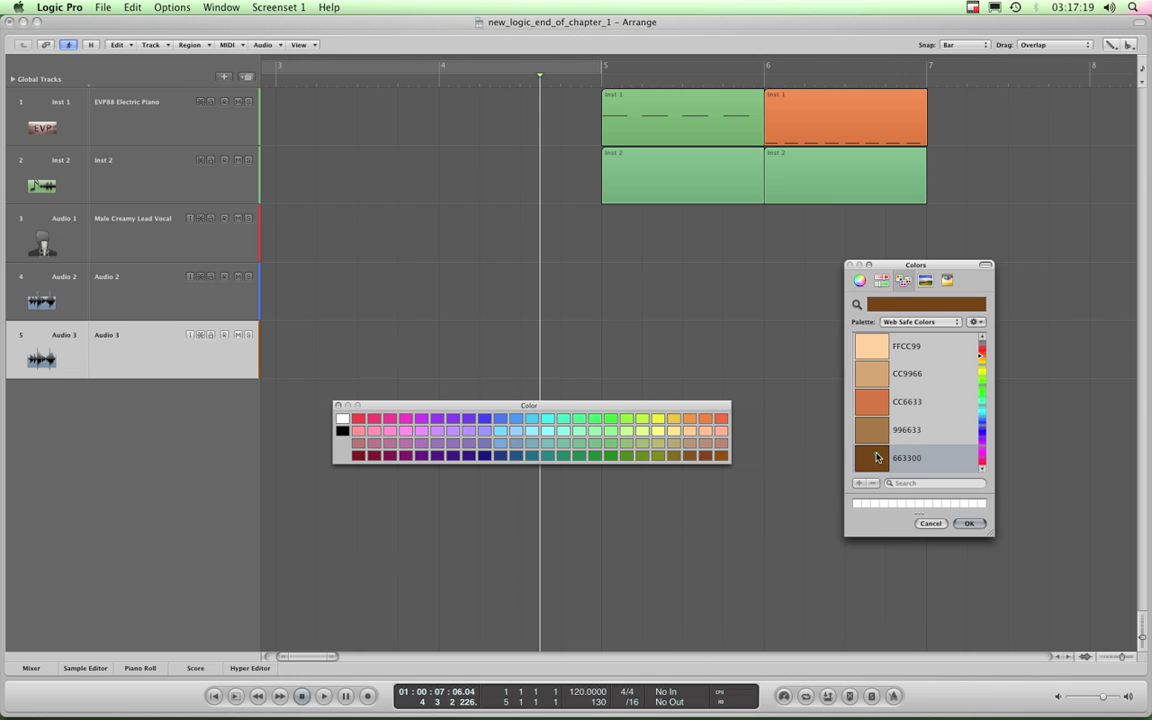
Confirm brown 663300 as the custom swatch and colour Audio 3 dark green.
click(977, 525)
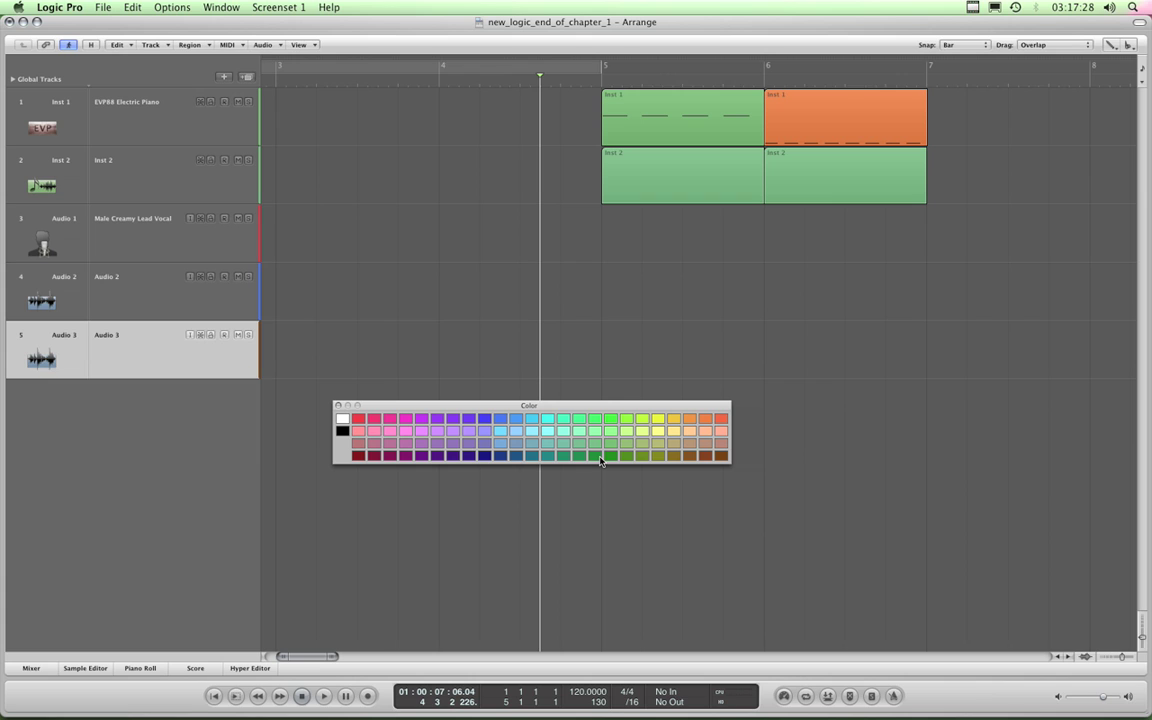
click(243, 370)
Close the Color palette and pencil a one-bar region at bar 5 on Audio 1, 2 and 3.
click(339, 405)
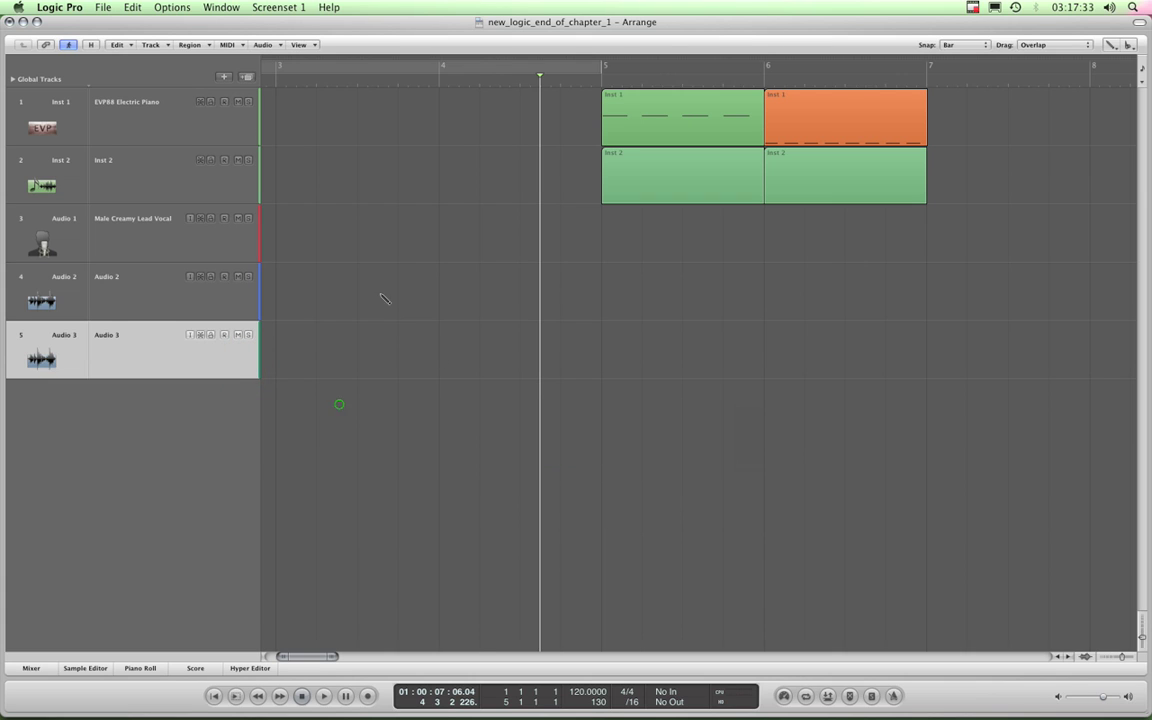
click(632, 251)
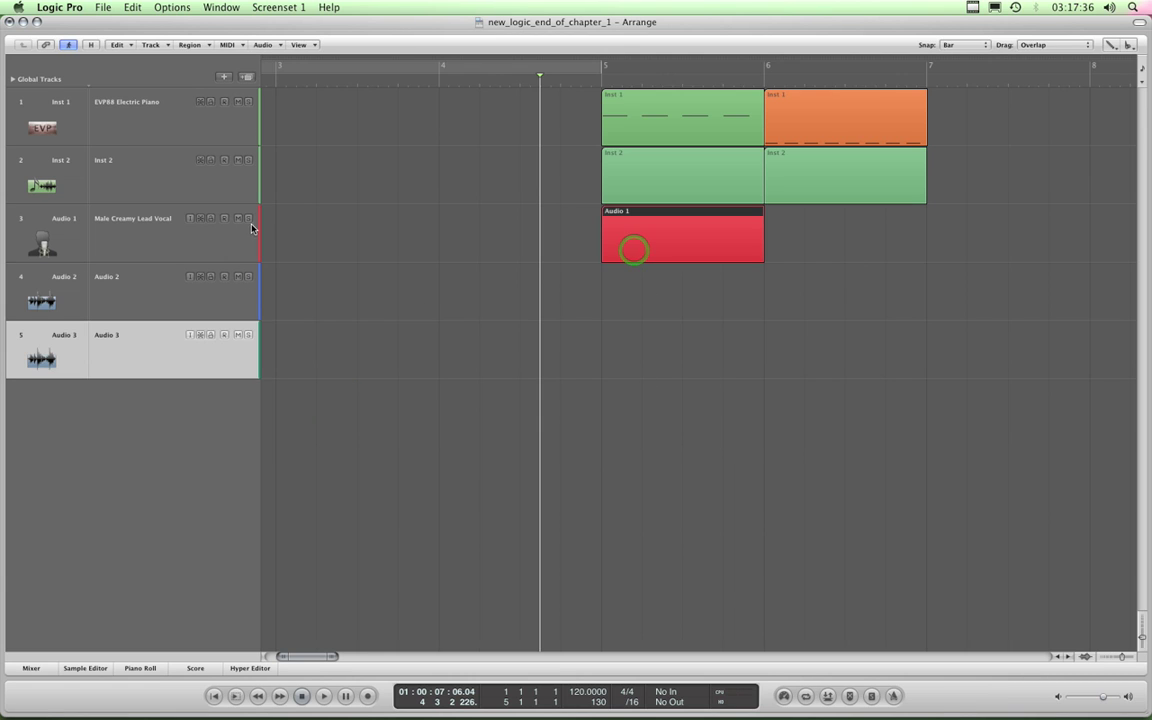
click(625, 300)
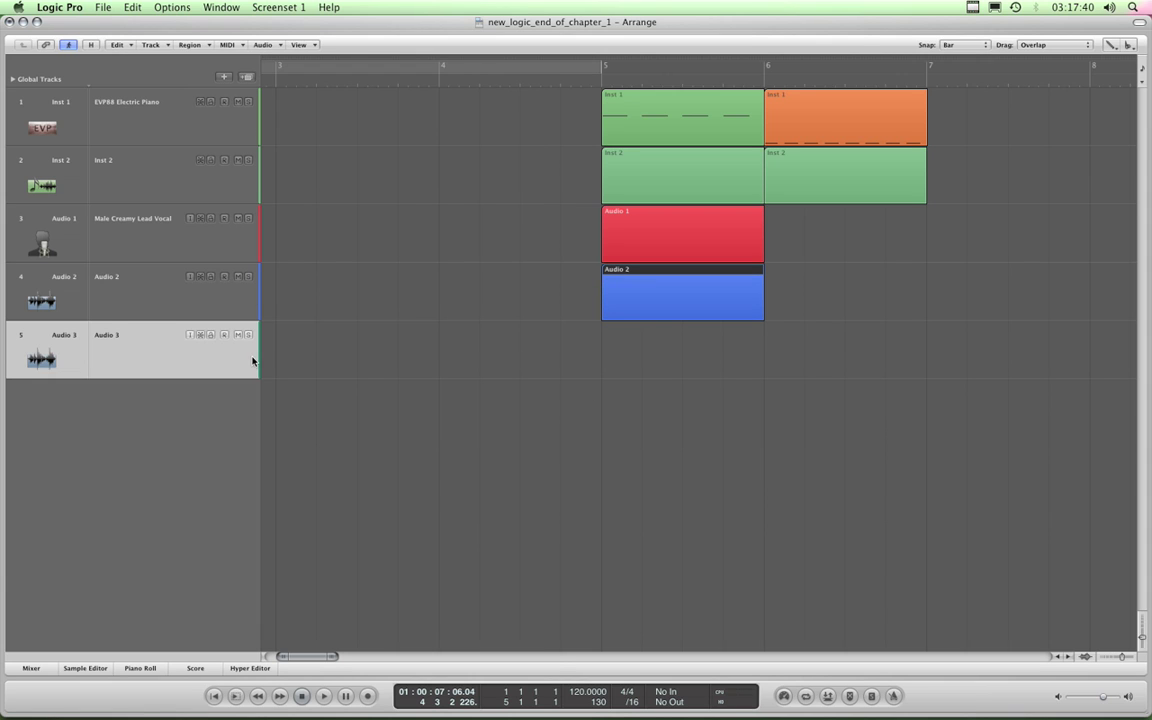
click(632, 354)
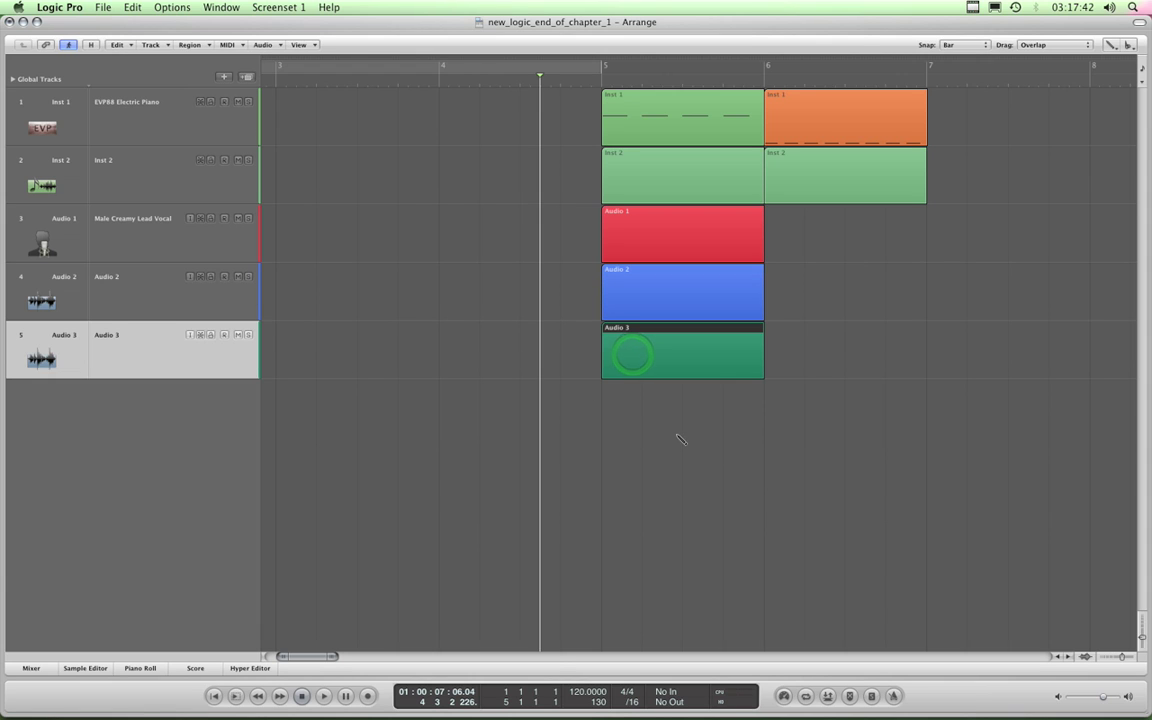
With the Pointer tool, select the three audio regions and stretch them to end at bar 7.
key(Escape)
click(703, 436)
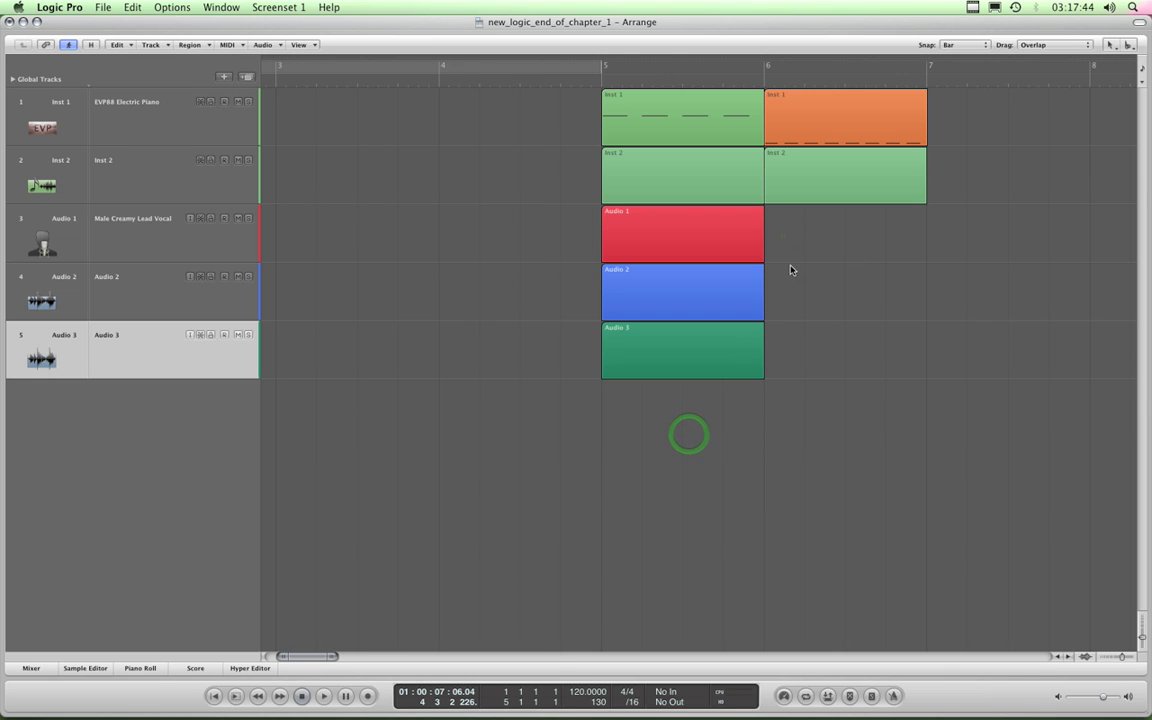
drag(782, 237, 728, 365)
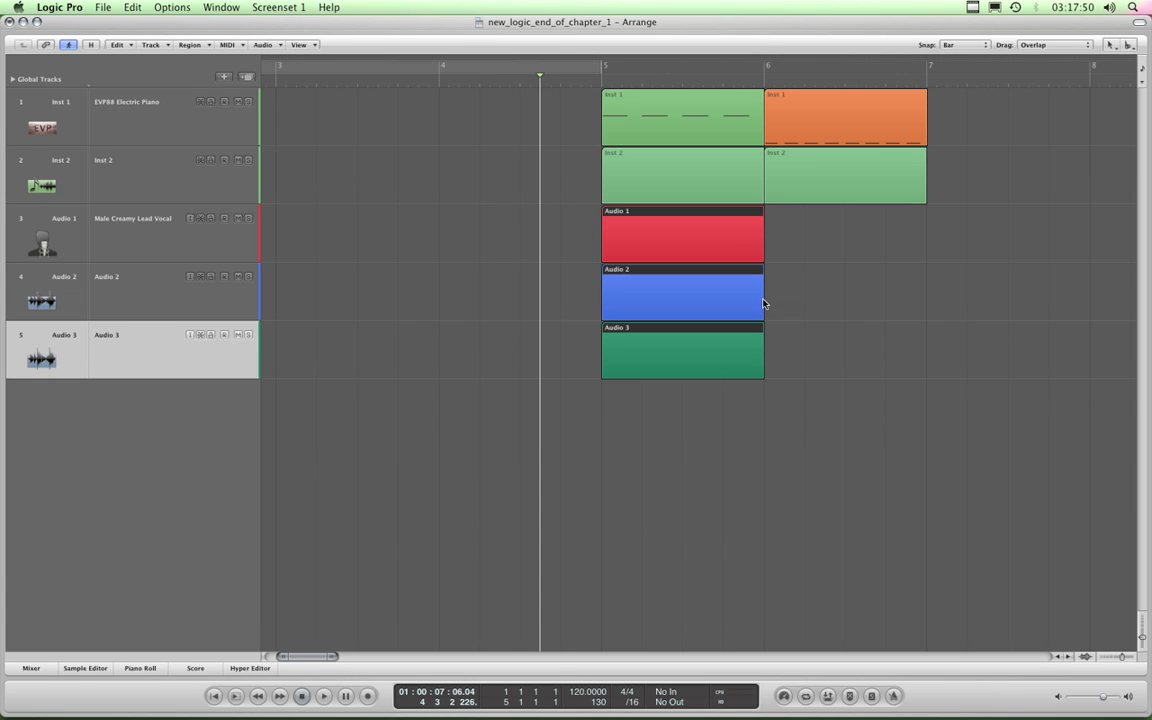
click(656, 27)
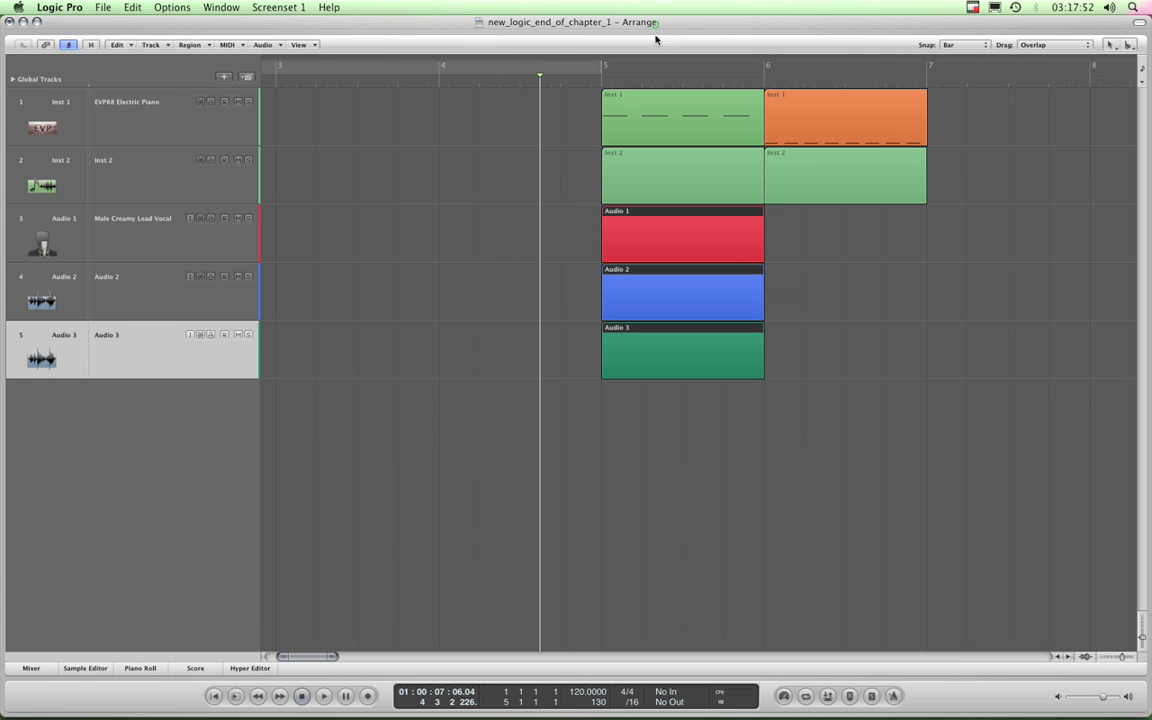
click(763, 302)
drag(763, 302, 865, 306)
Play back, then select the two Inst 1 and two Inst 2 regions.
key(space)
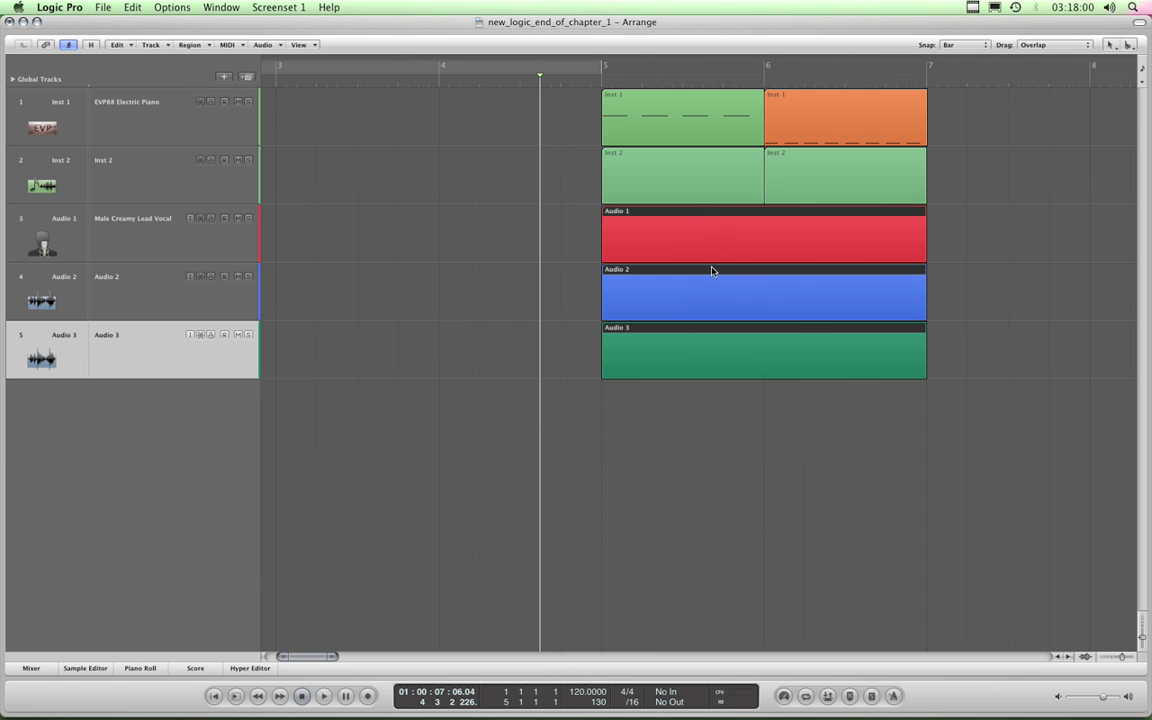
click(572, 305)
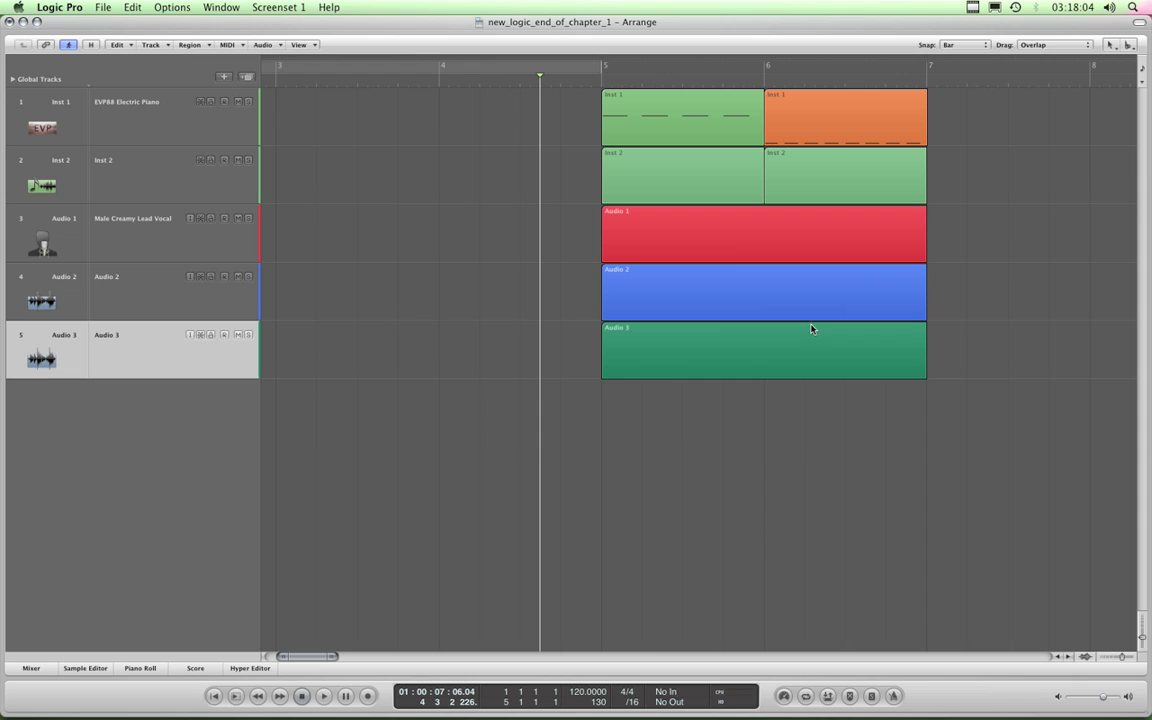
click(706, 127)
click(841, 123)
click(715, 160)
click(830, 171)
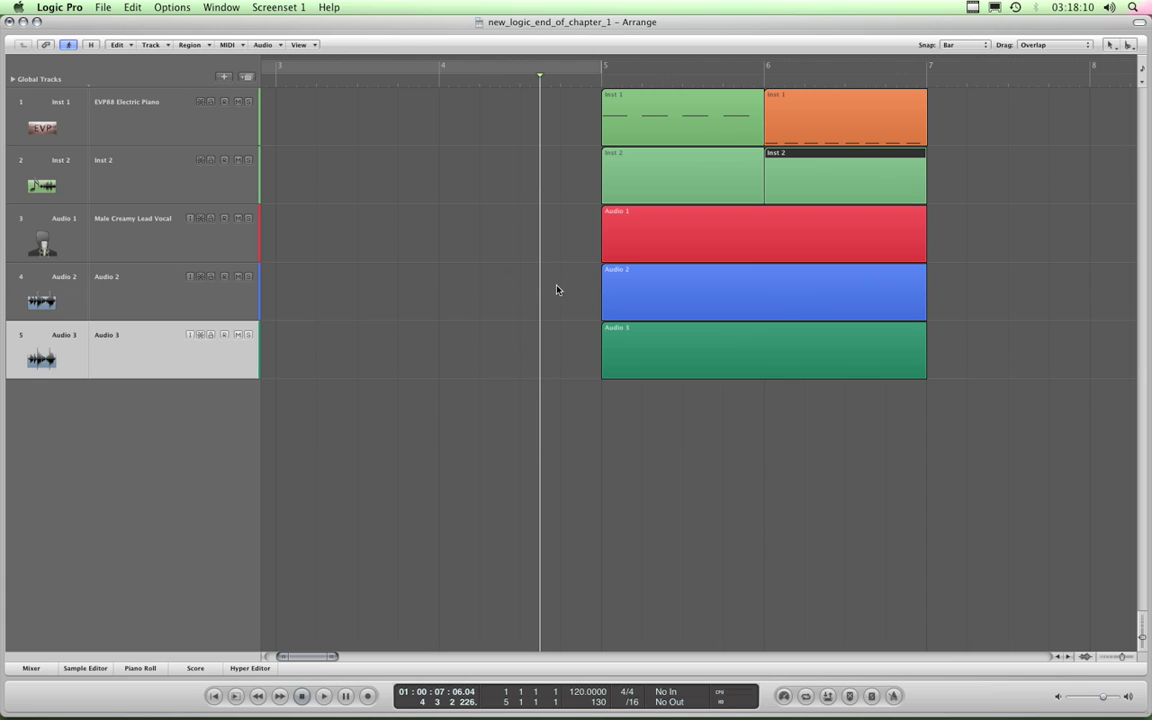
click(118, 240)
click(130, 281)
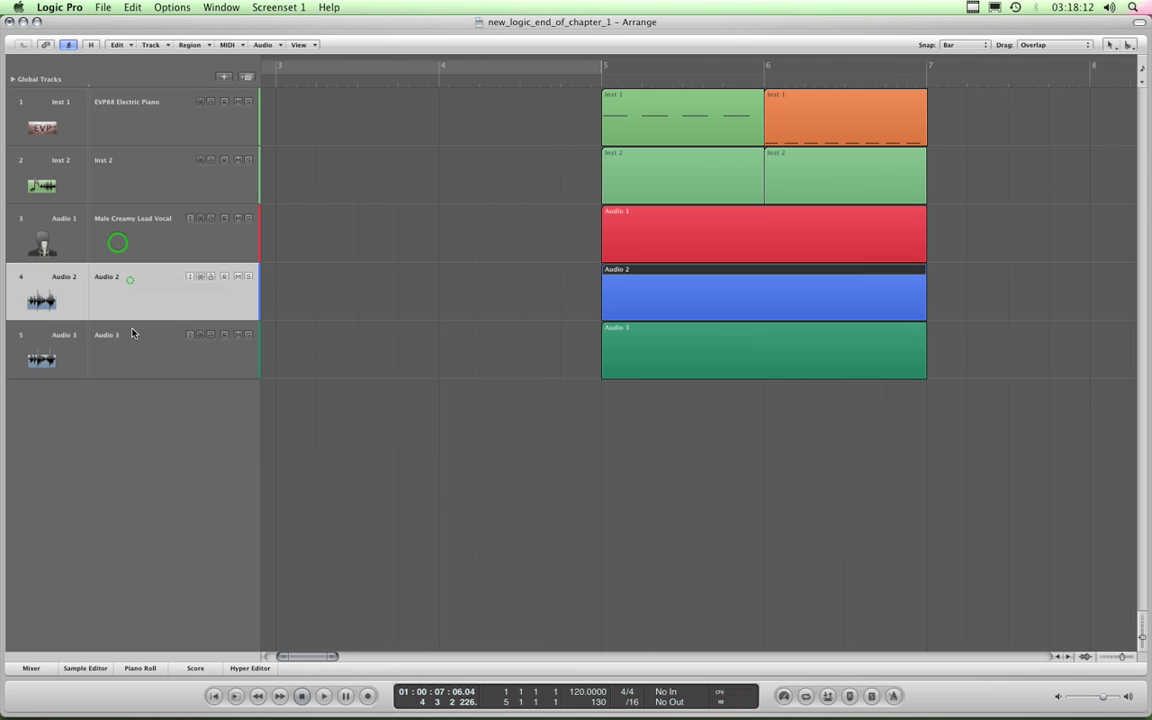
click(132, 333)
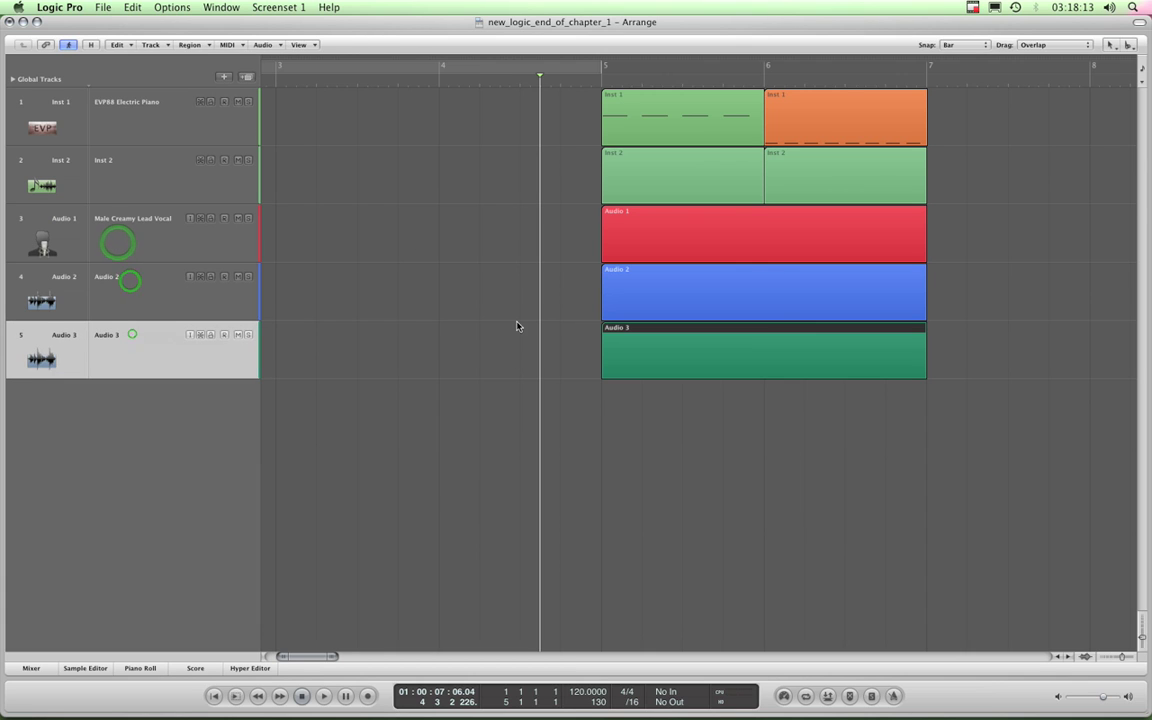
Show the per-track hide buttons and mark Audio 1, 2 and 3 for hiding.
click(92, 46)
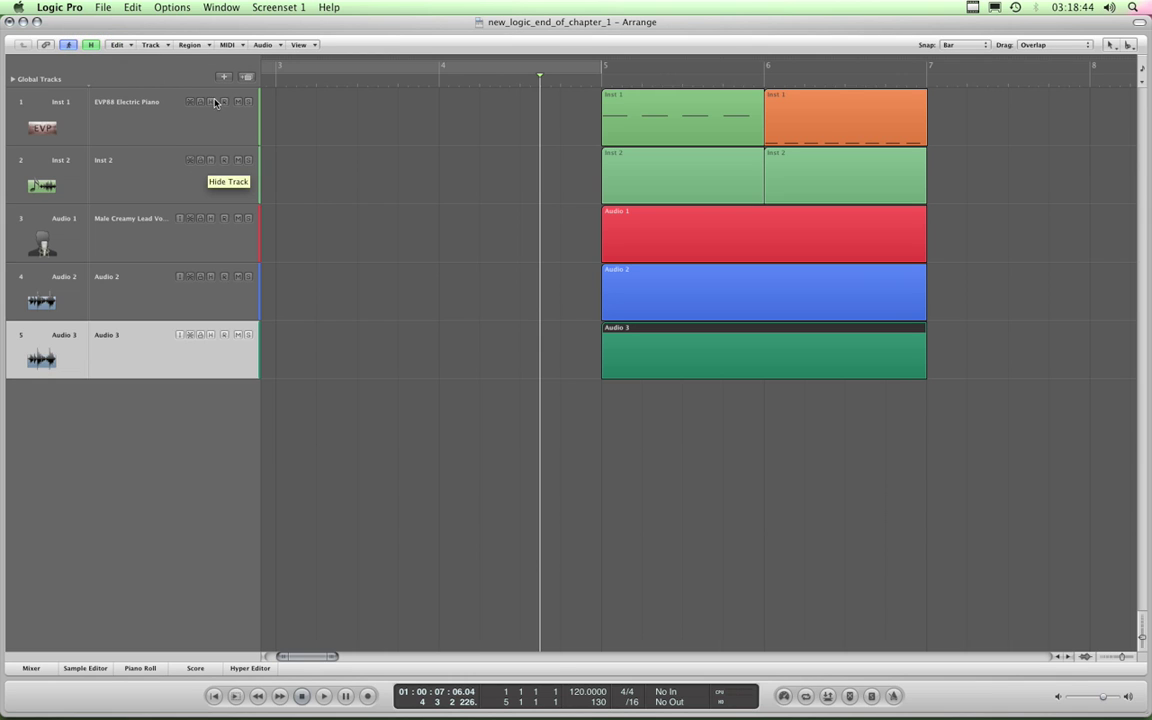
click(207, 161)
click(211, 219)
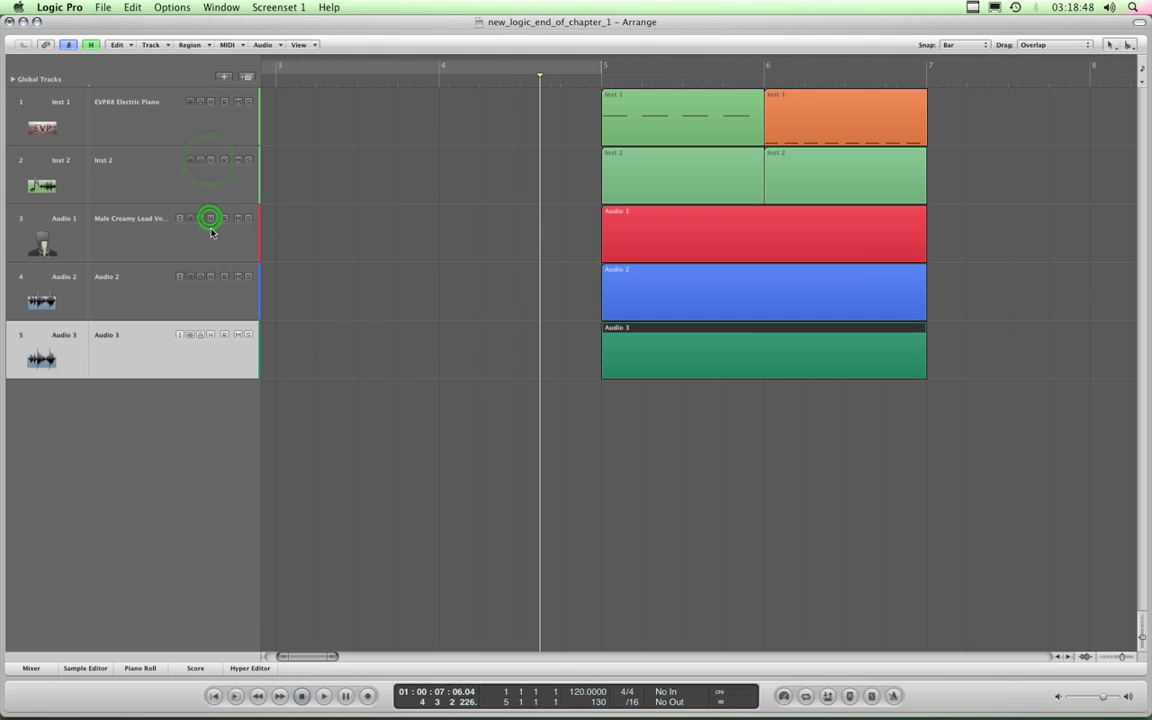
click(211, 277)
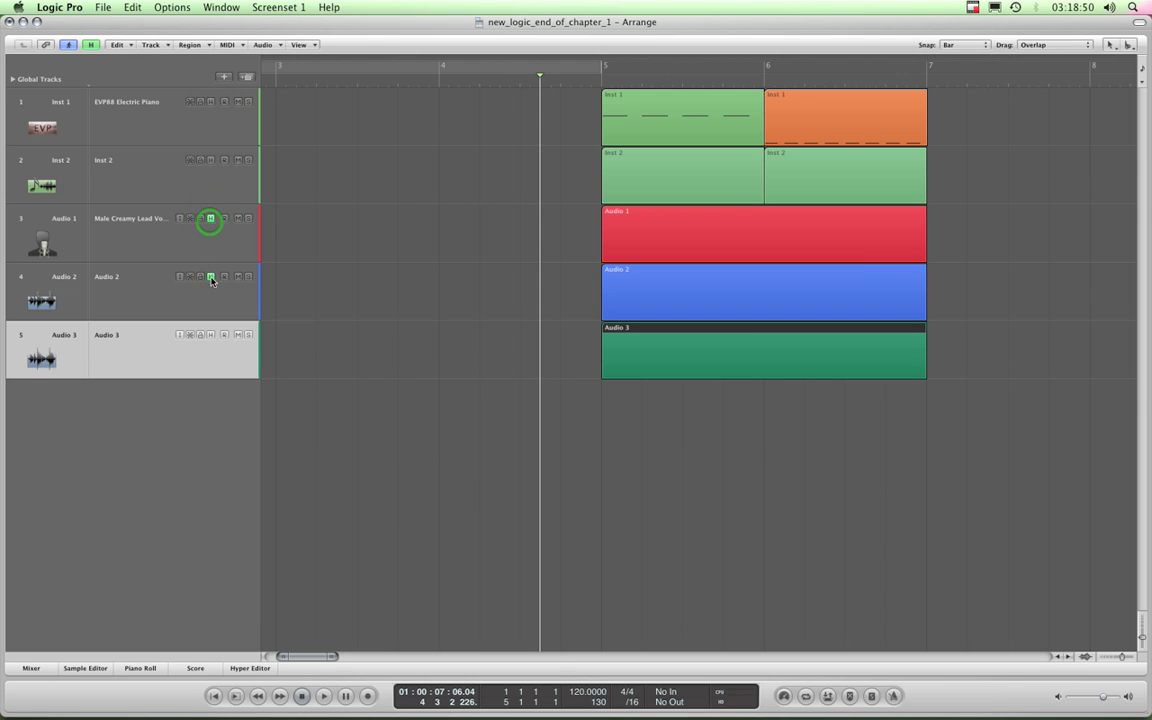
click(210, 335)
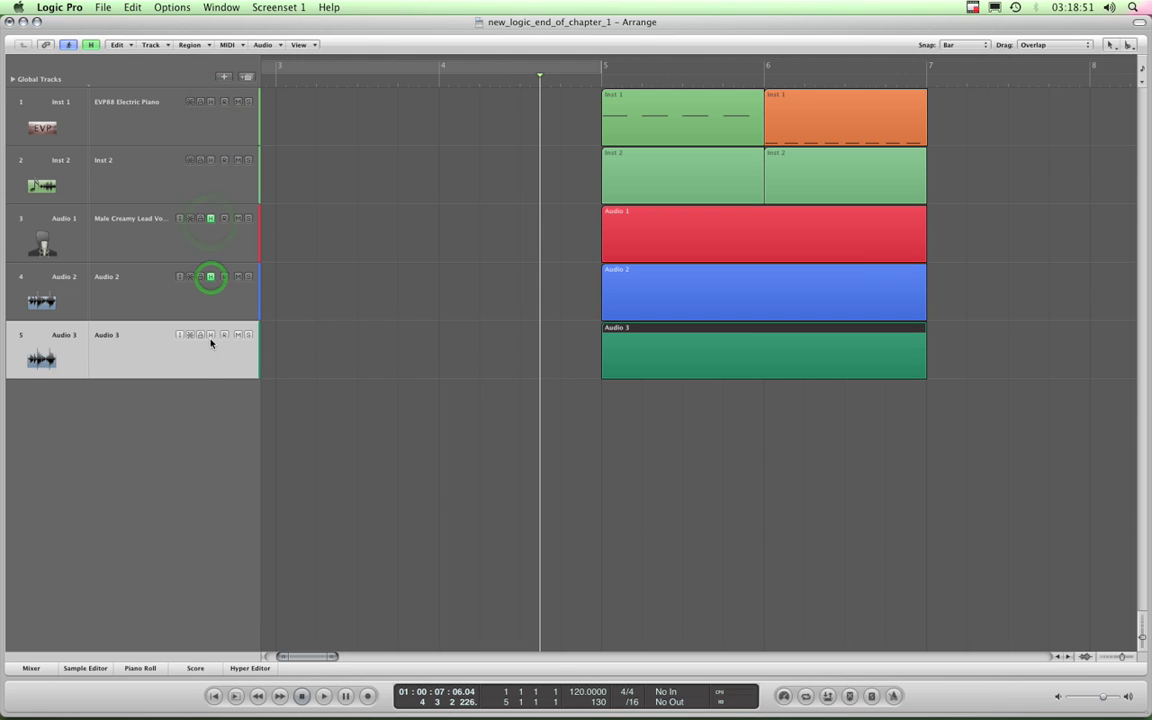
Select Audio 1 to 3 and hide the marked tracks with the toolbar H button.
click(117, 242)
click(137, 296)
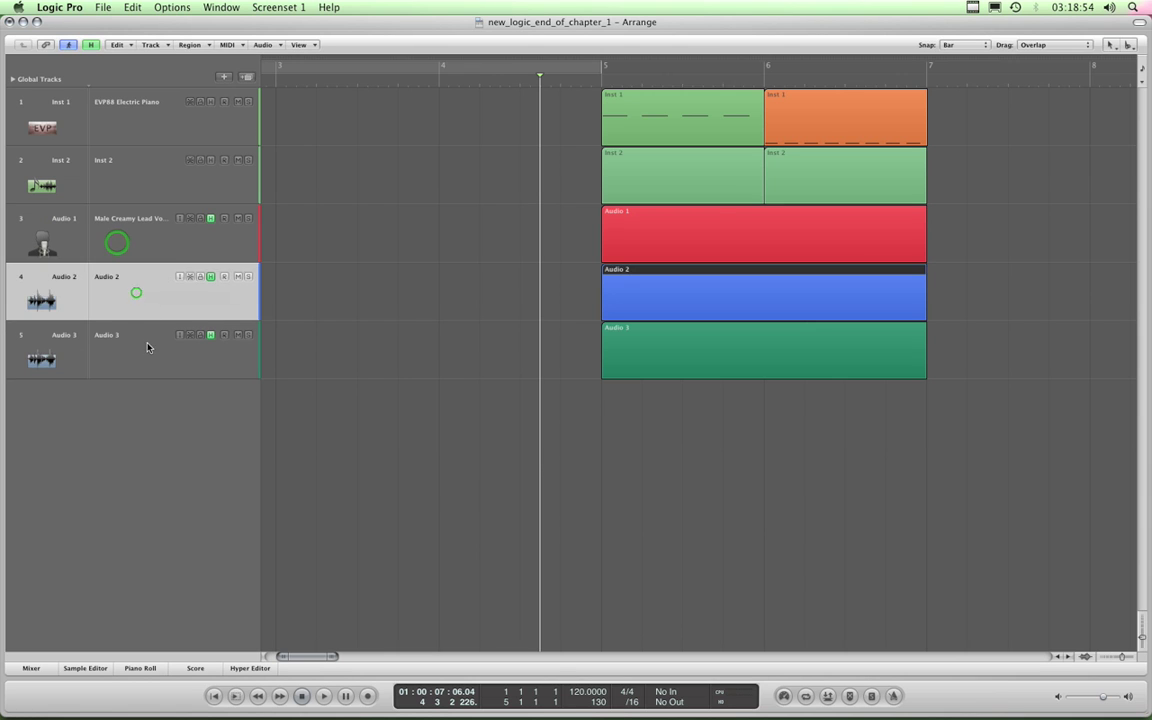
click(148, 350)
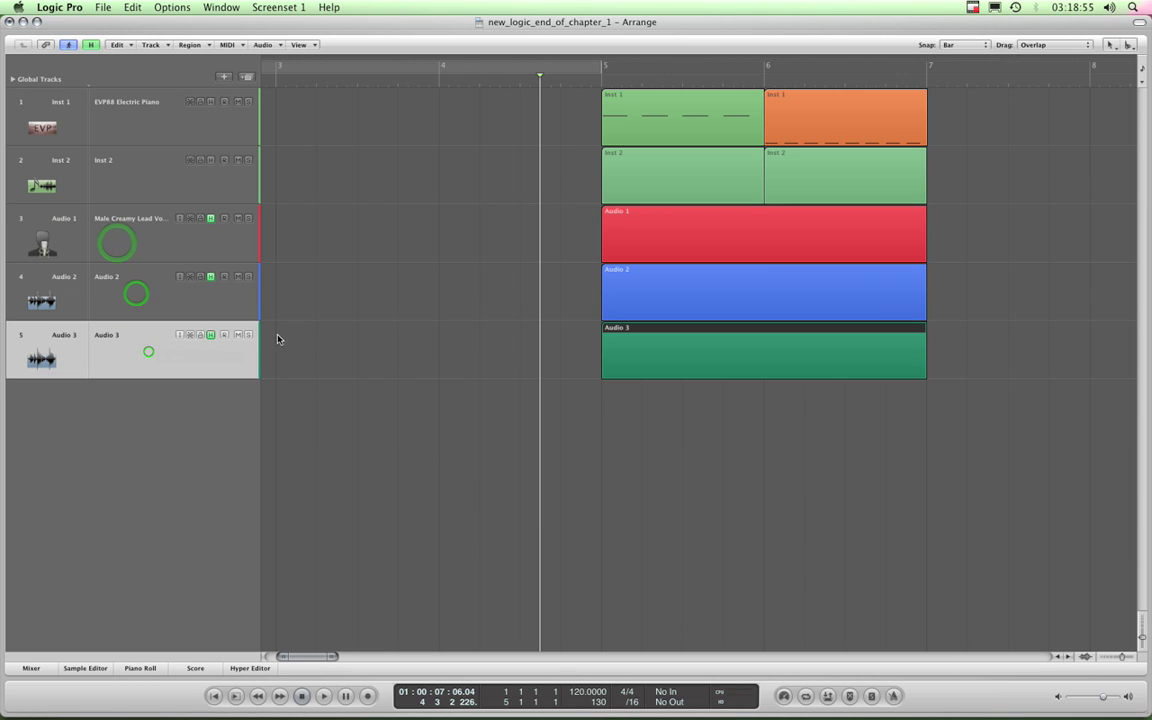
click(90, 46)
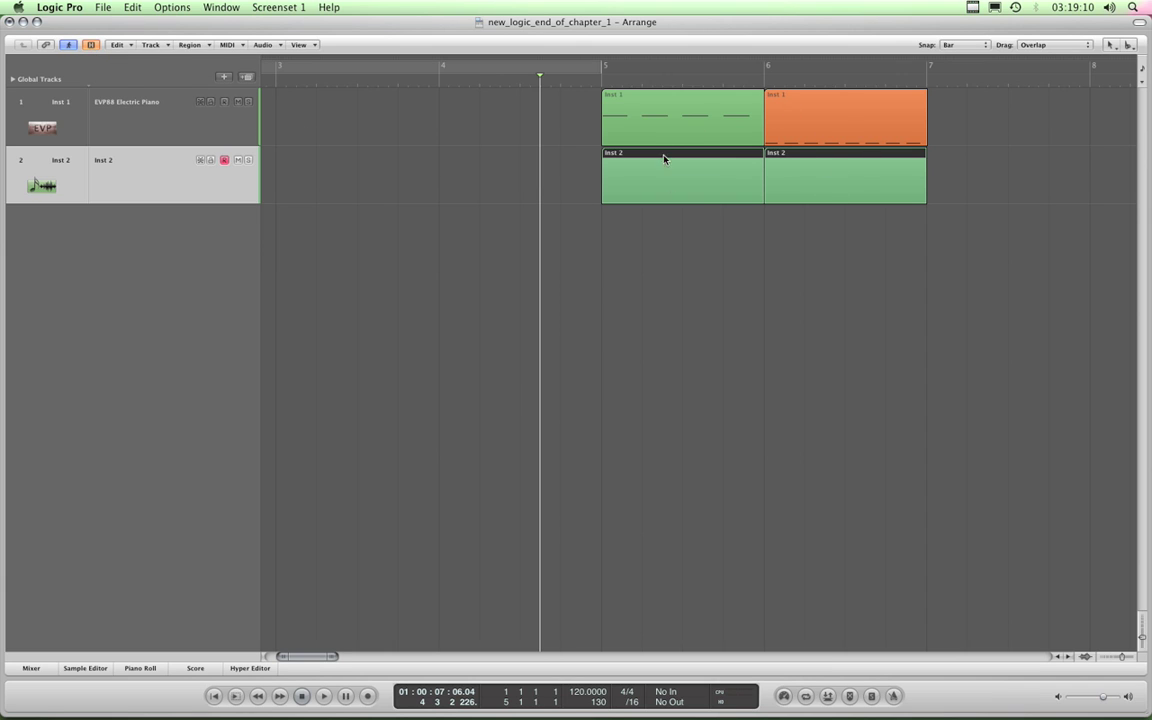
Toggle the toolbar H button off, on and off again to reveal the hidden audio tracks.
click(90, 45)
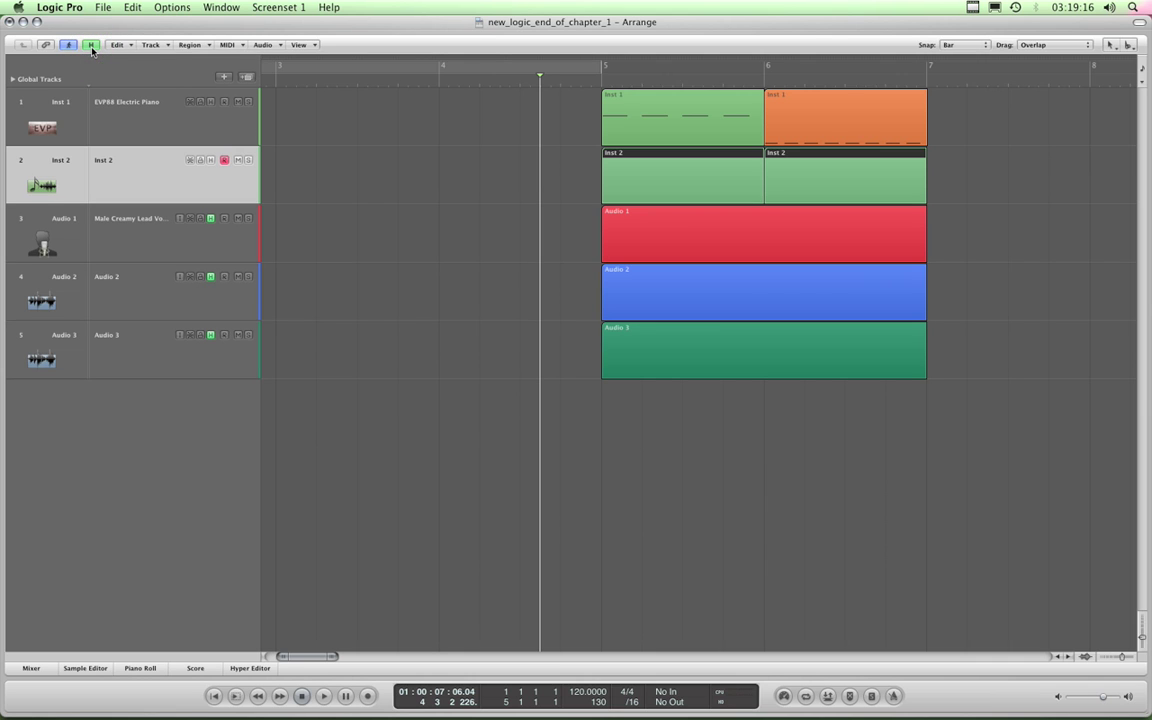
click(91, 45)
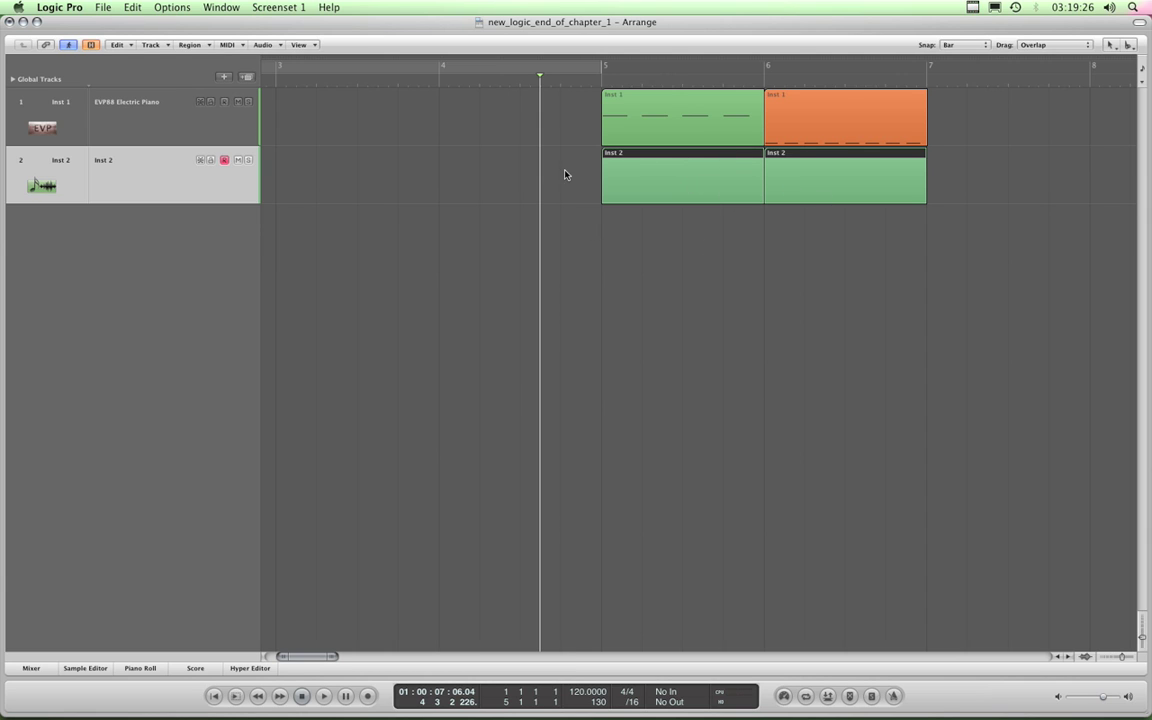
click(91, 45)
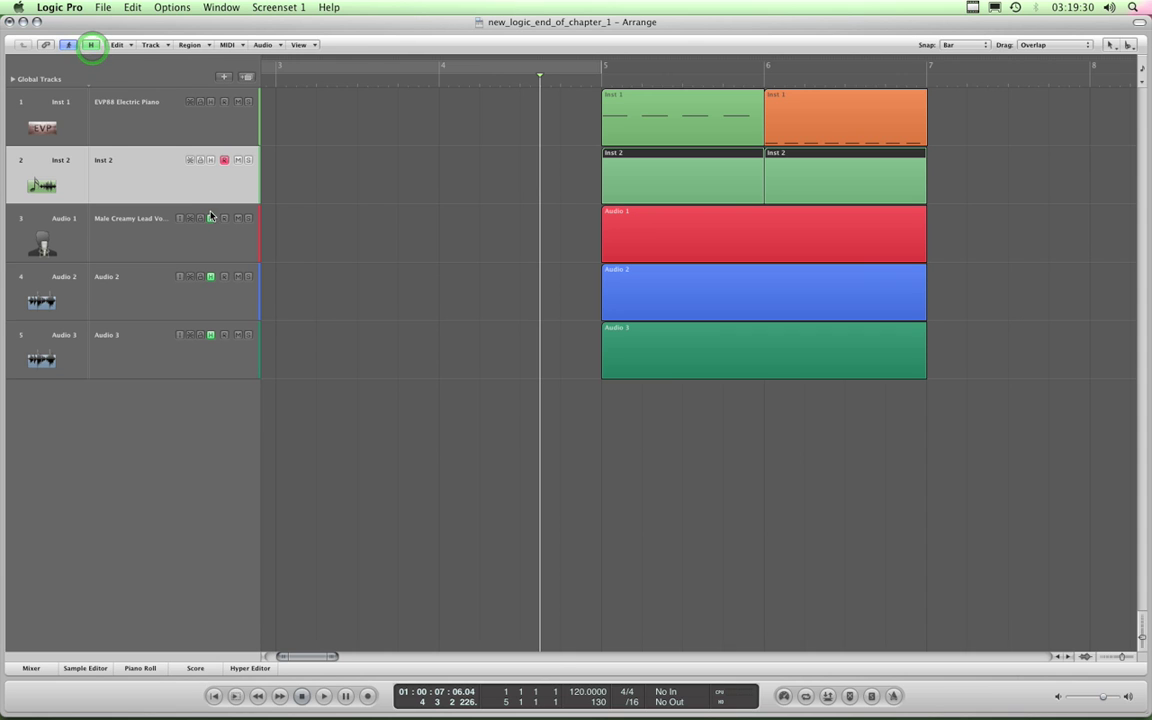
Clear the hide flags on Audio 1, 2 and 3 and switch Hide View off.
click(210, 218)
click(210, 277)
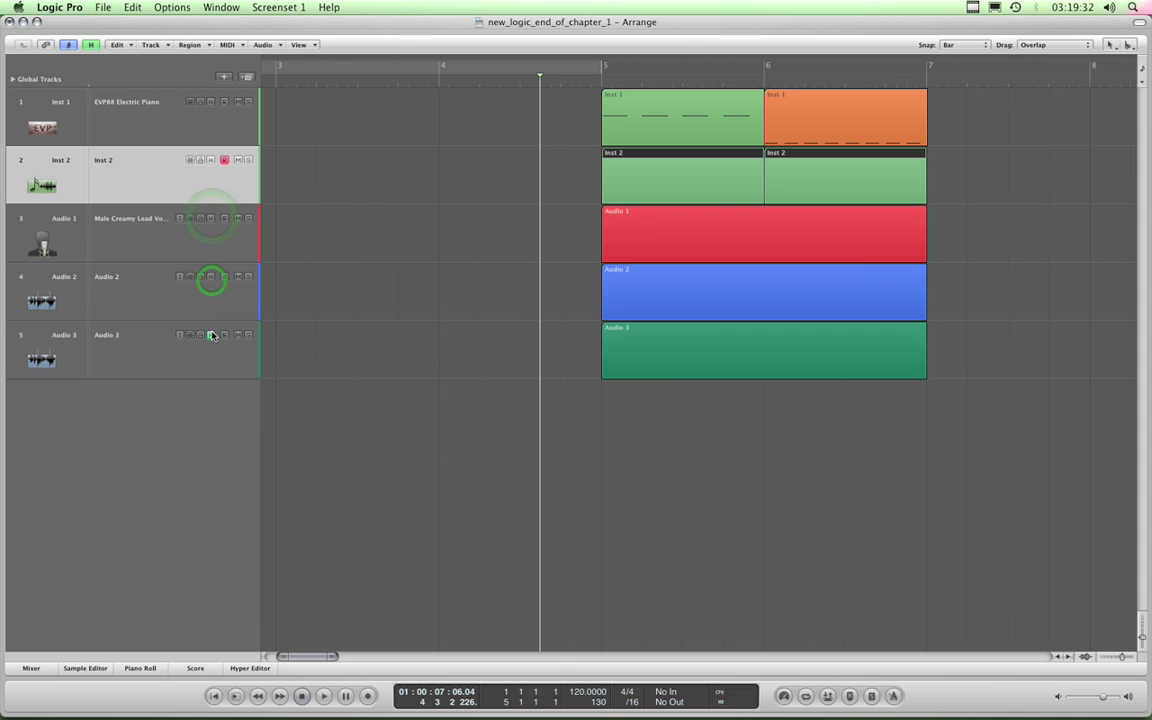
click(211, 335)
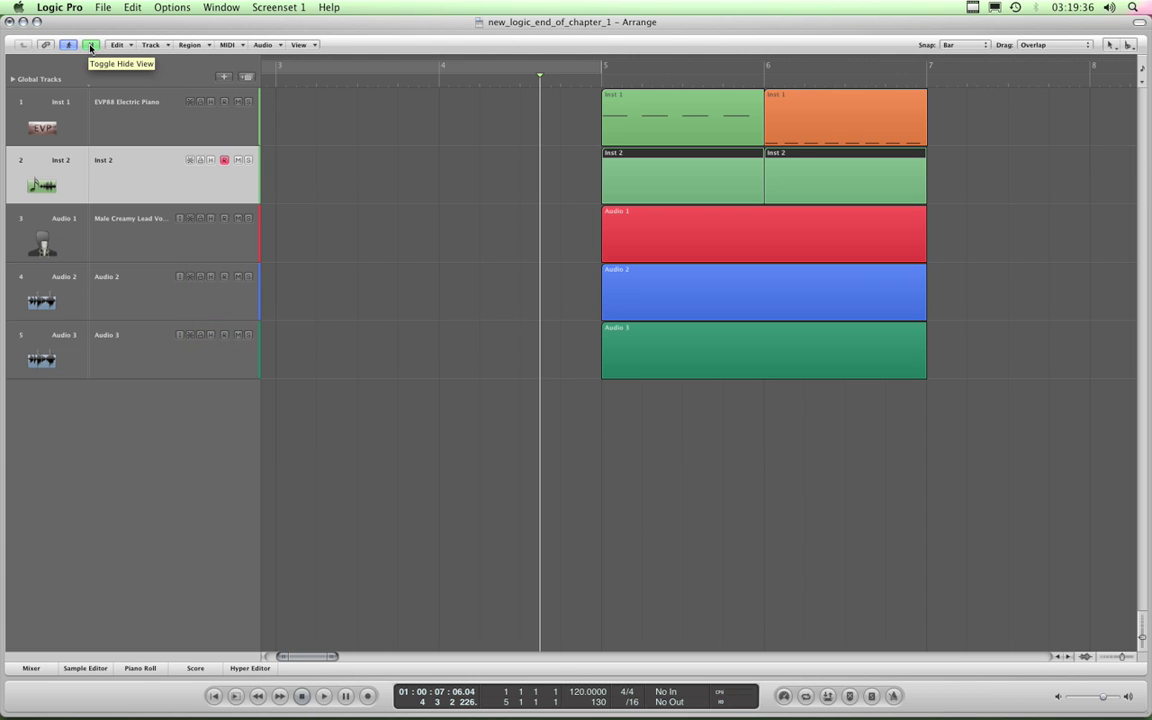
click(90, 47)
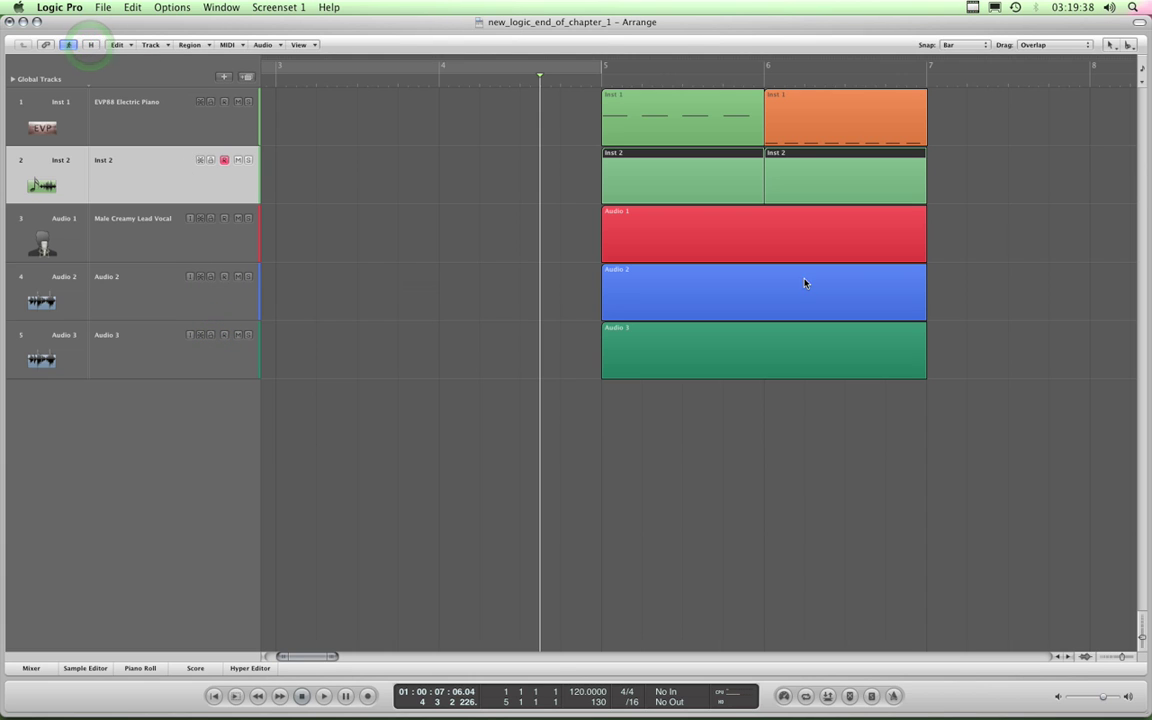
Deselect the Inst 2 regions and turn off Marquee Stripe in the ruler display options.
click(1010, 225)
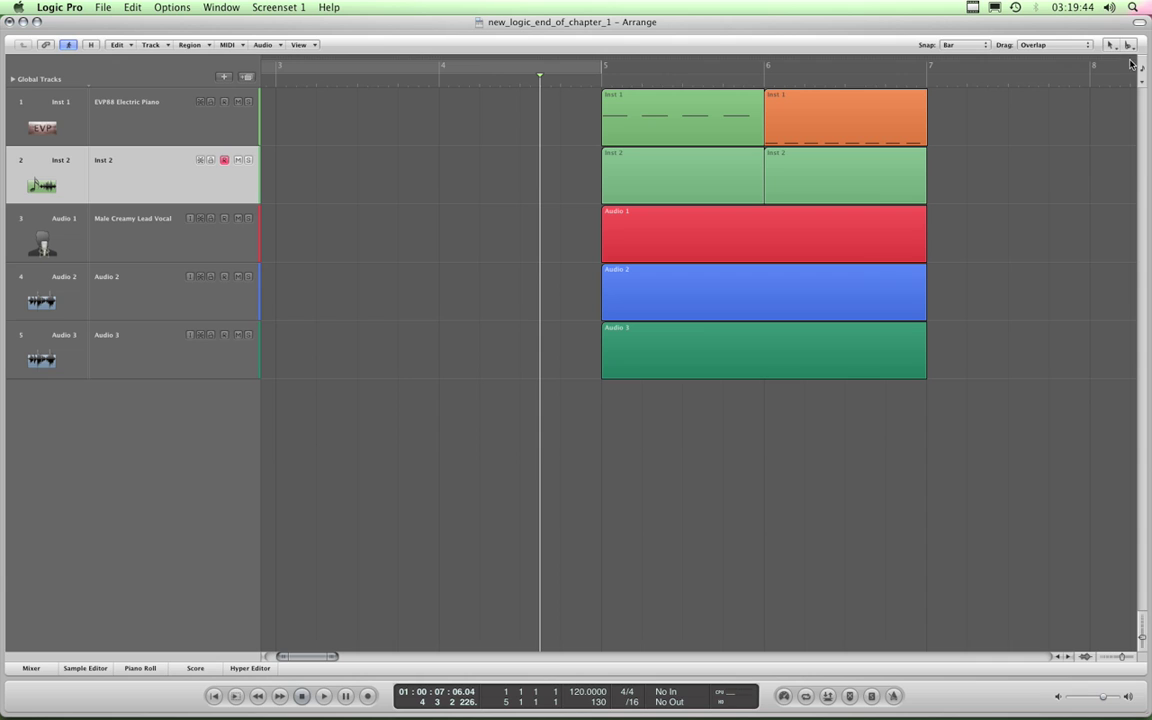
click(1143, 86)
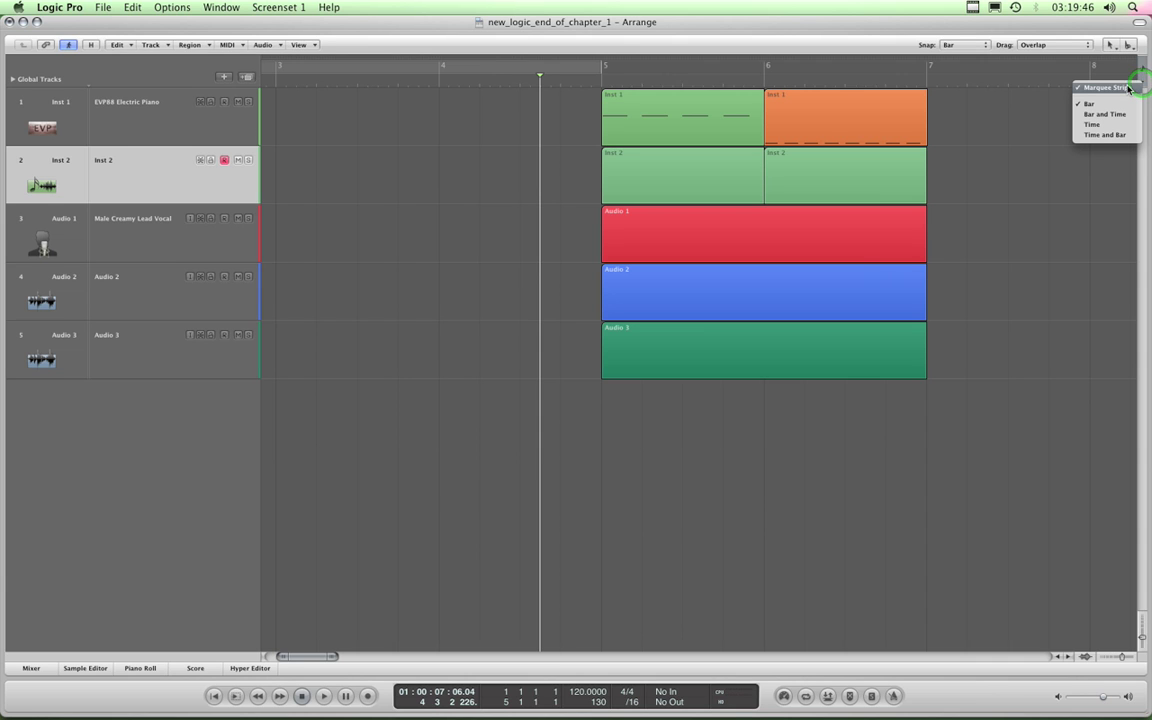
click(1111, 89)
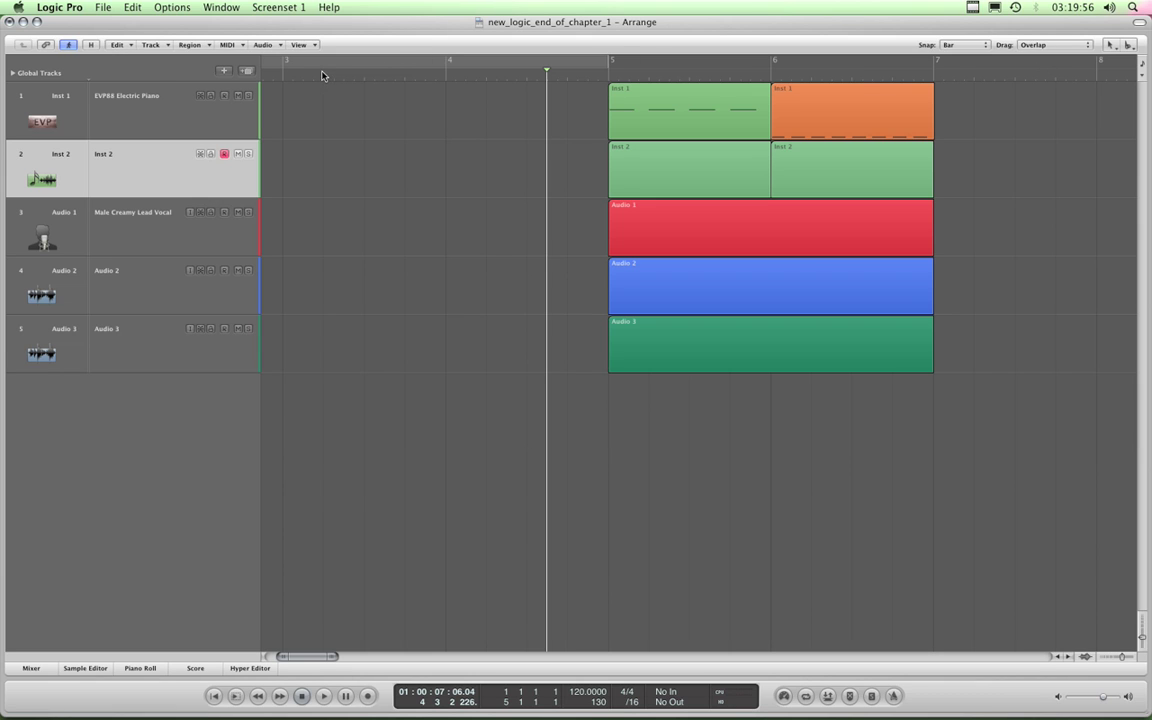
Check the ruler options again without changes, then toggle the cycle area on the ruler several times.
click(1144, 67)
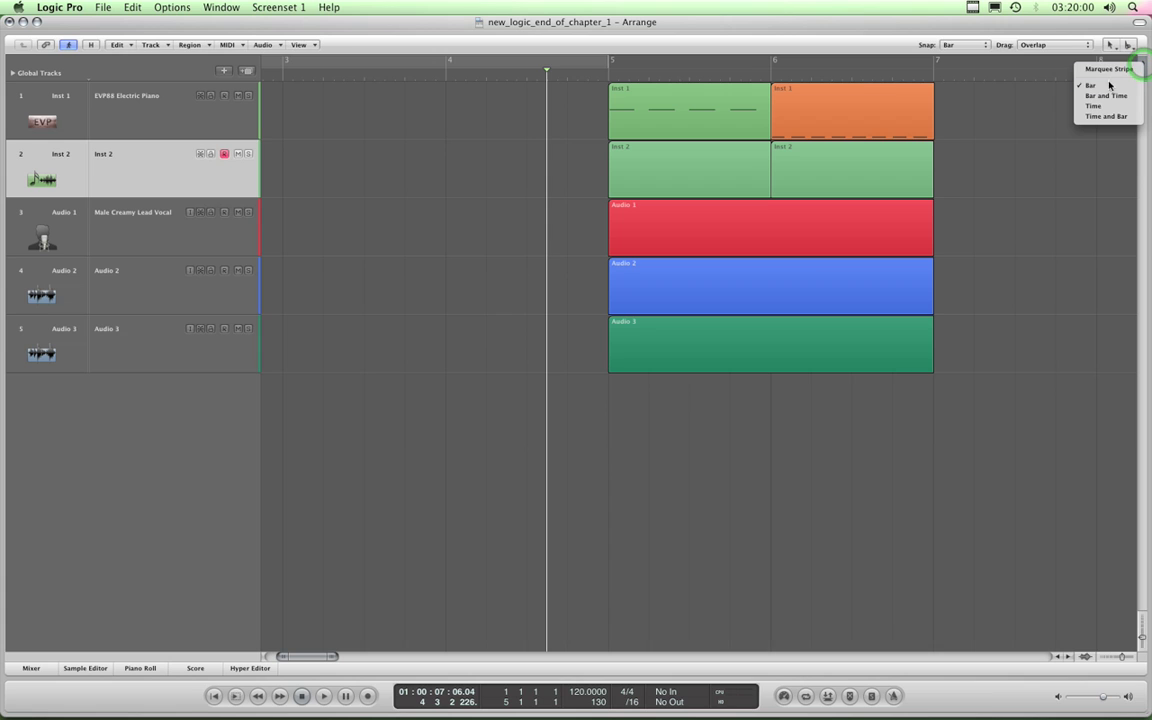
click(352, 66)
click(487, 71)
click(631, 69)
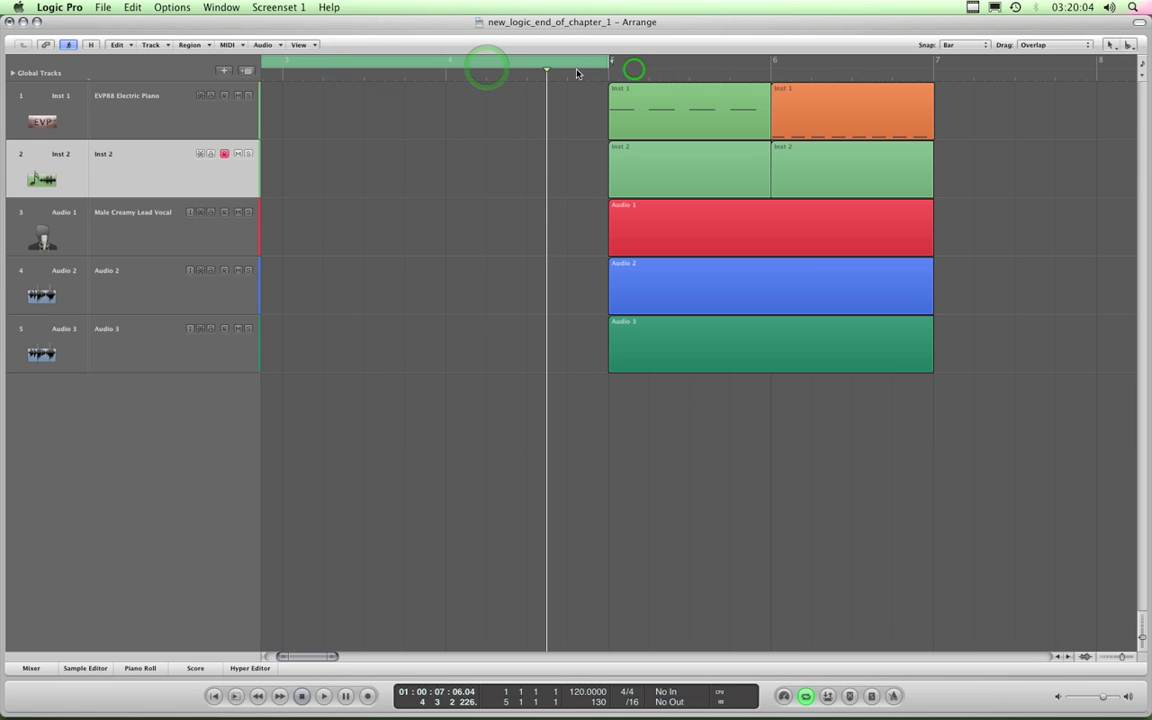
click(576, 69)
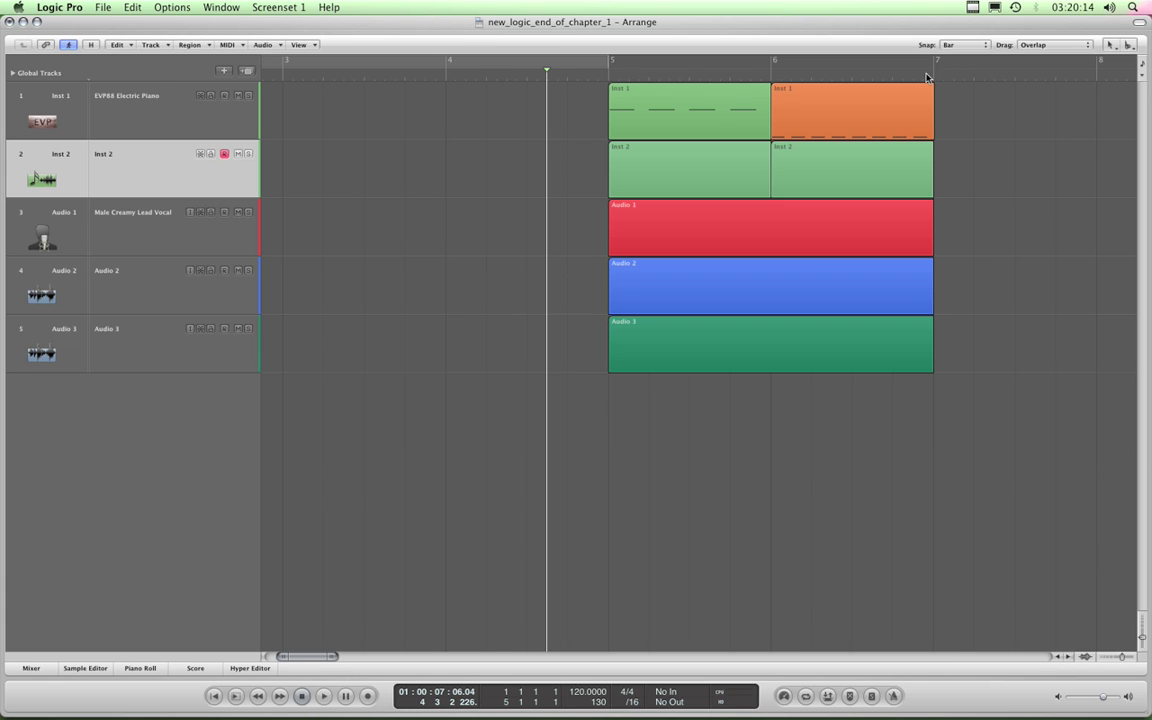
Set the ruler display to Bar and Time so seconds appear with the bar numbers.
click(1140, 81)
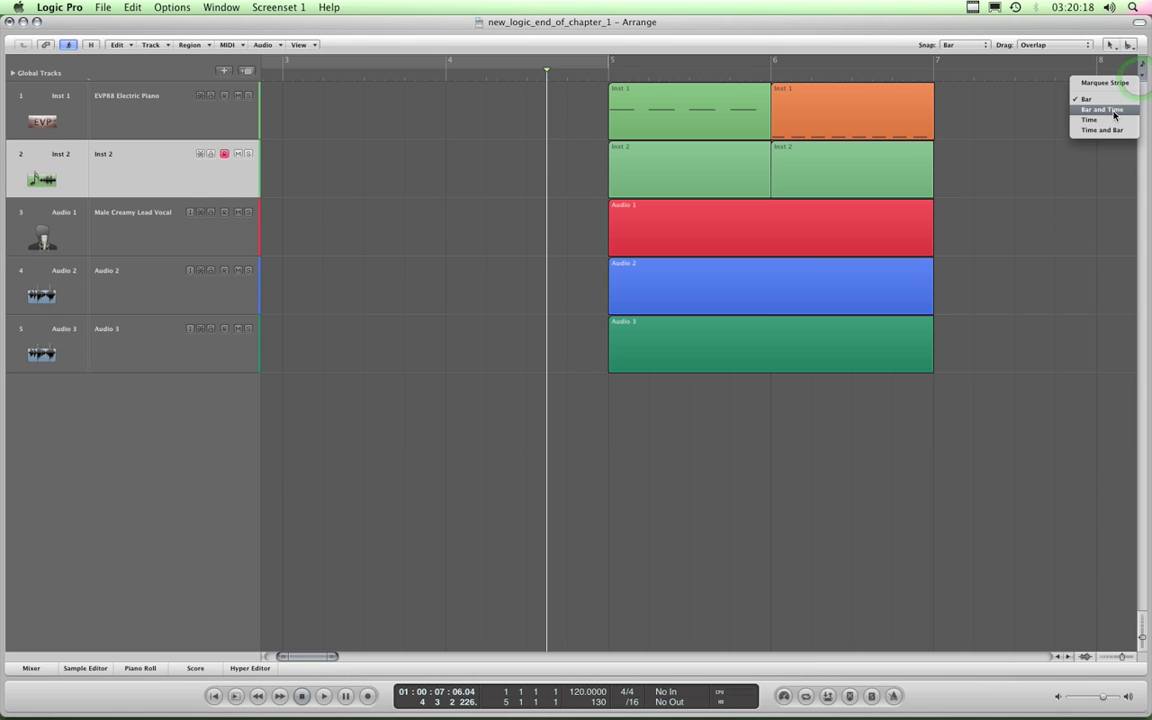
click(1113, 112)
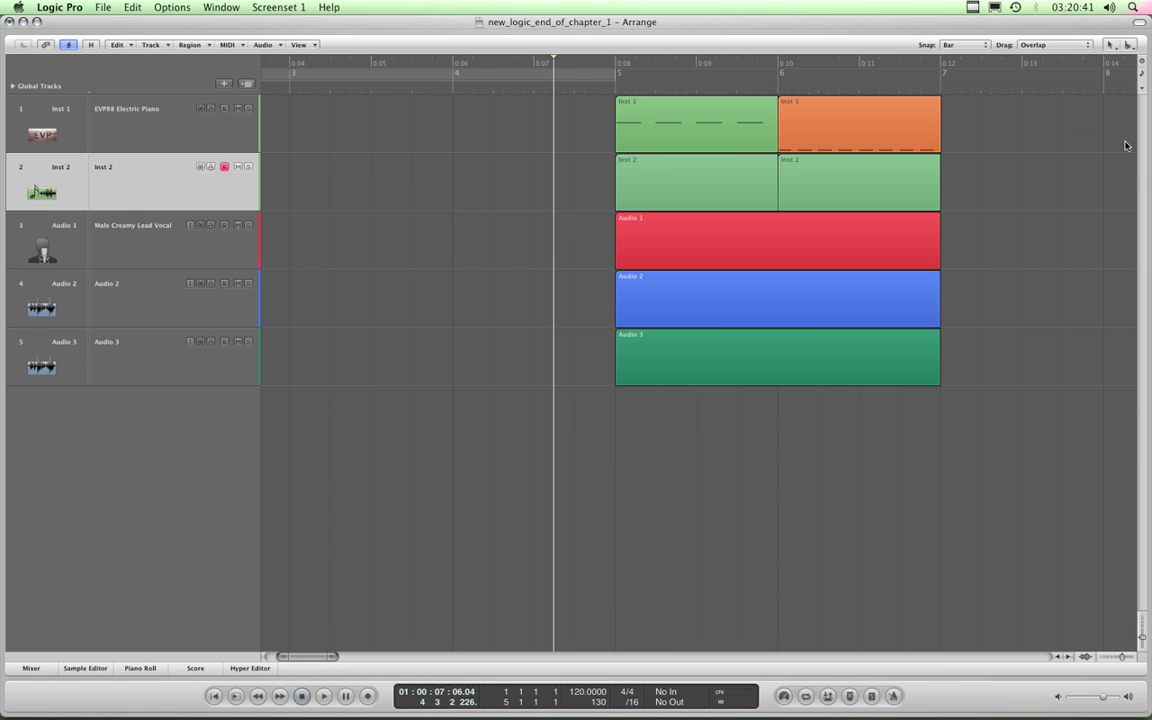
Set the ruler display to Time only, then change it to Time and Bar.
click(1145, 90)
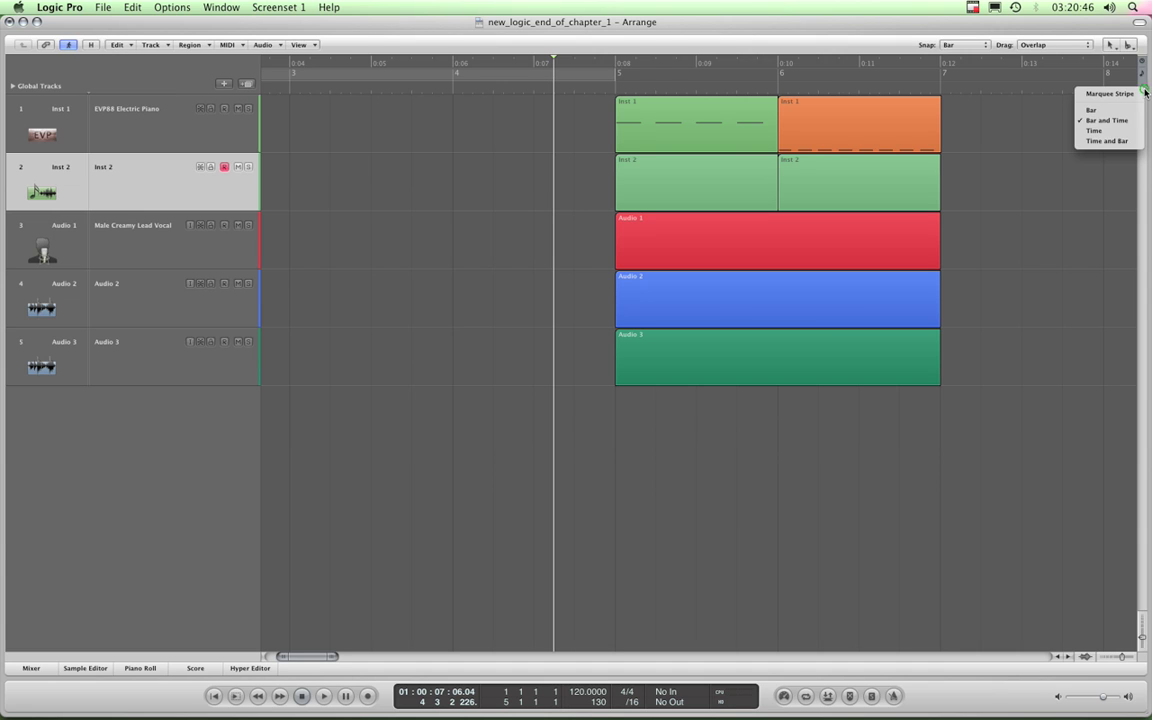
click(1100, 130)
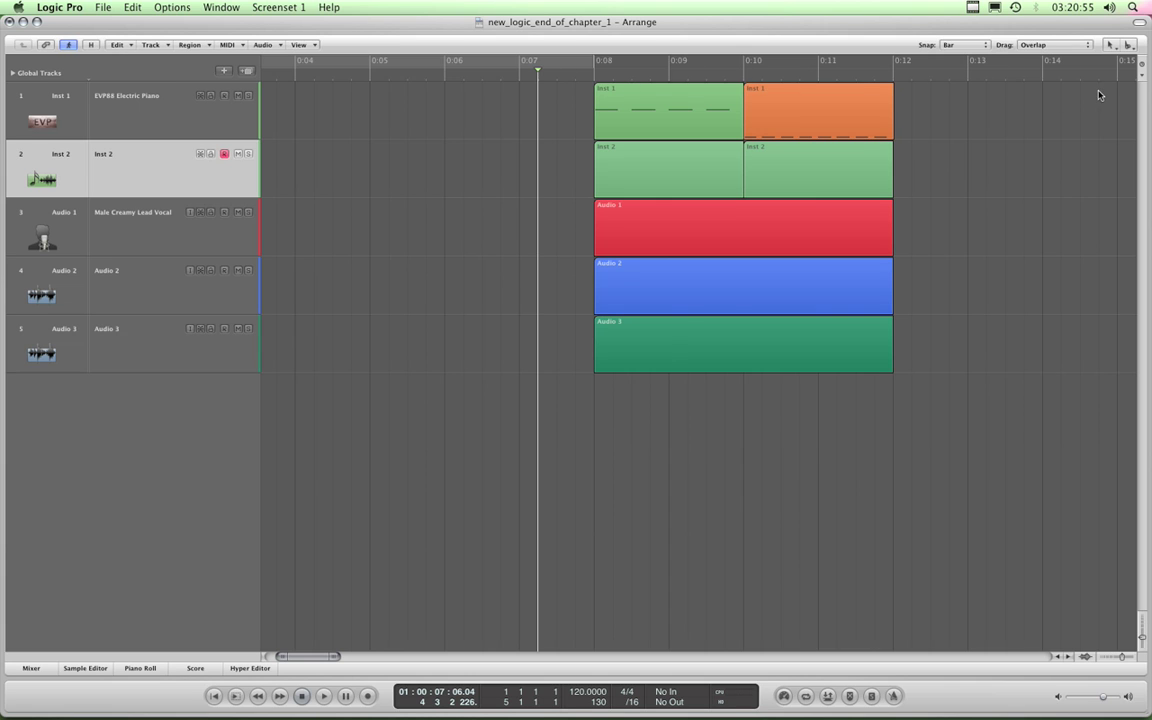
click(1143, 80)
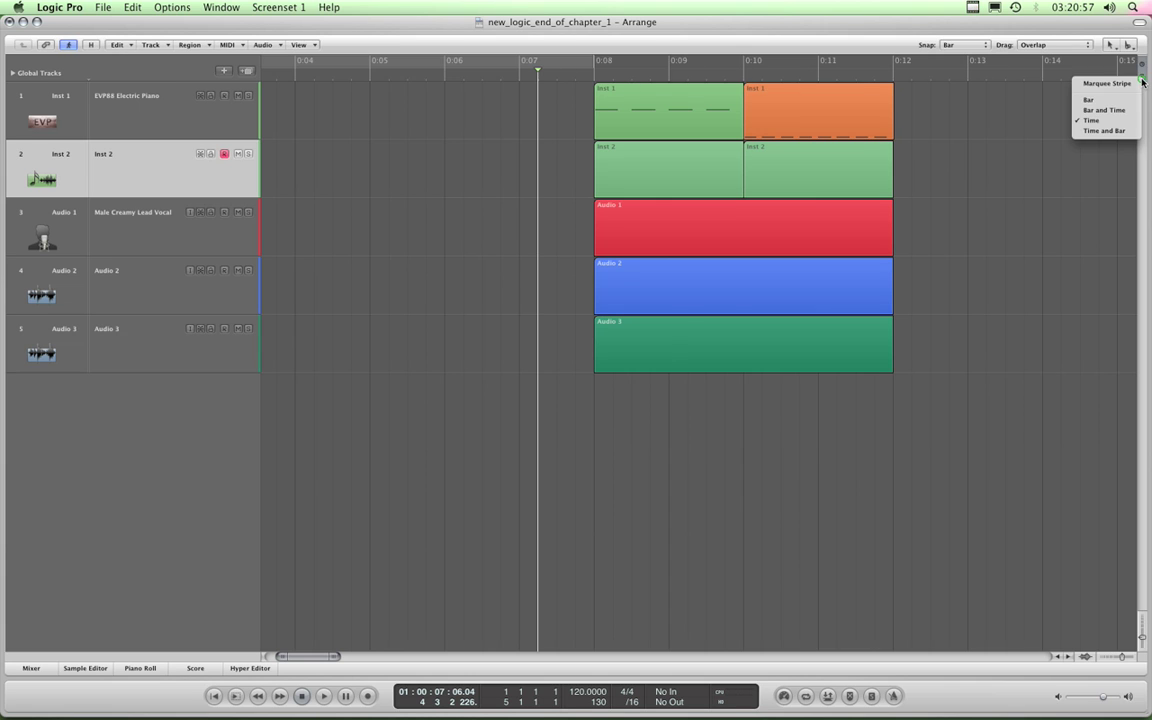
click(1113, 132)
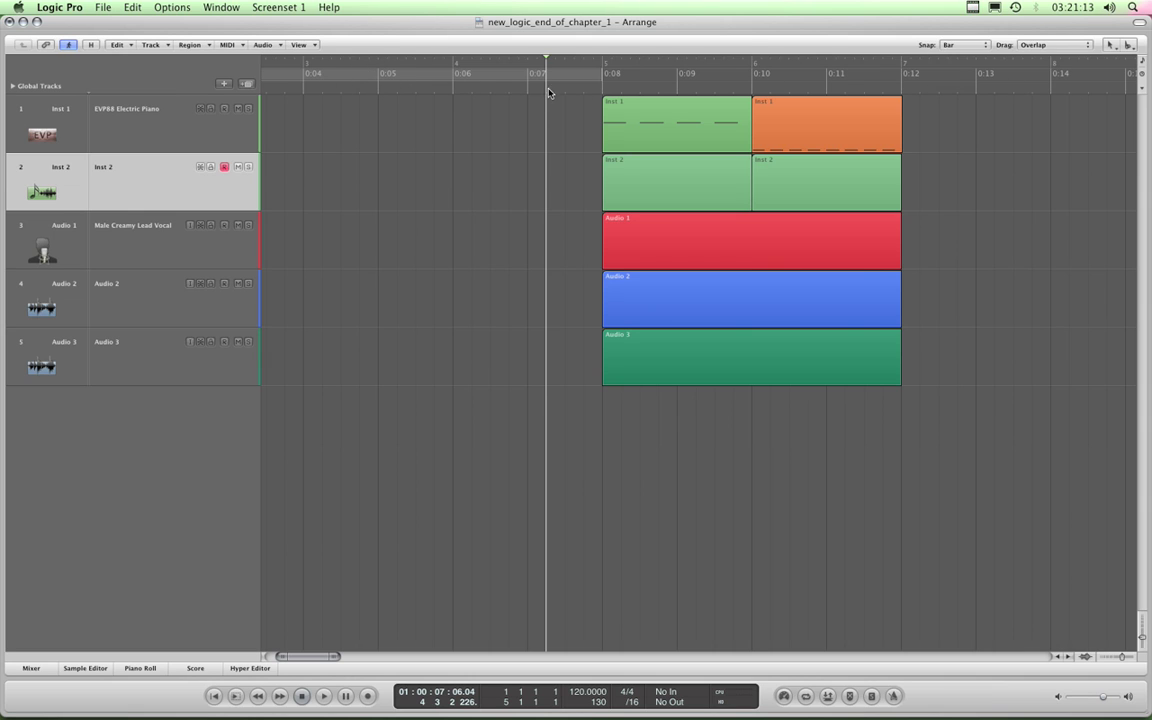
Set the ruler back to Bar only and re-enable the Marquee Stripe.
click(1143, 90)
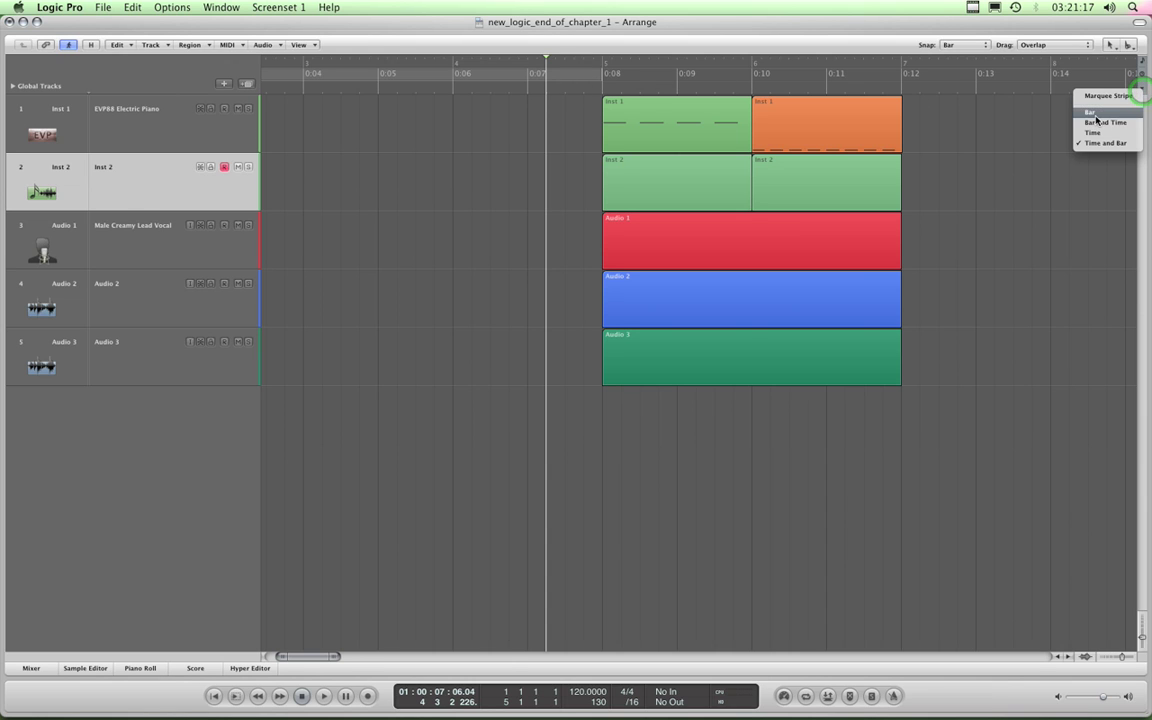
click(1098, 118)
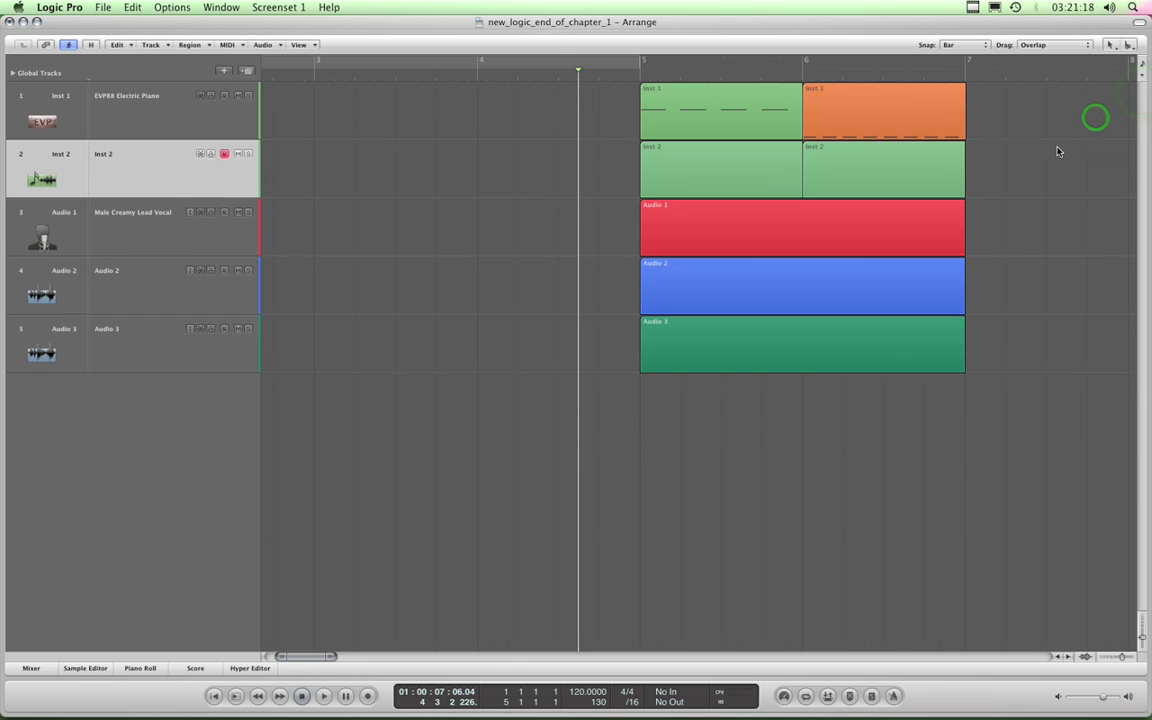
click(1141, 78)
click(1126, 86)
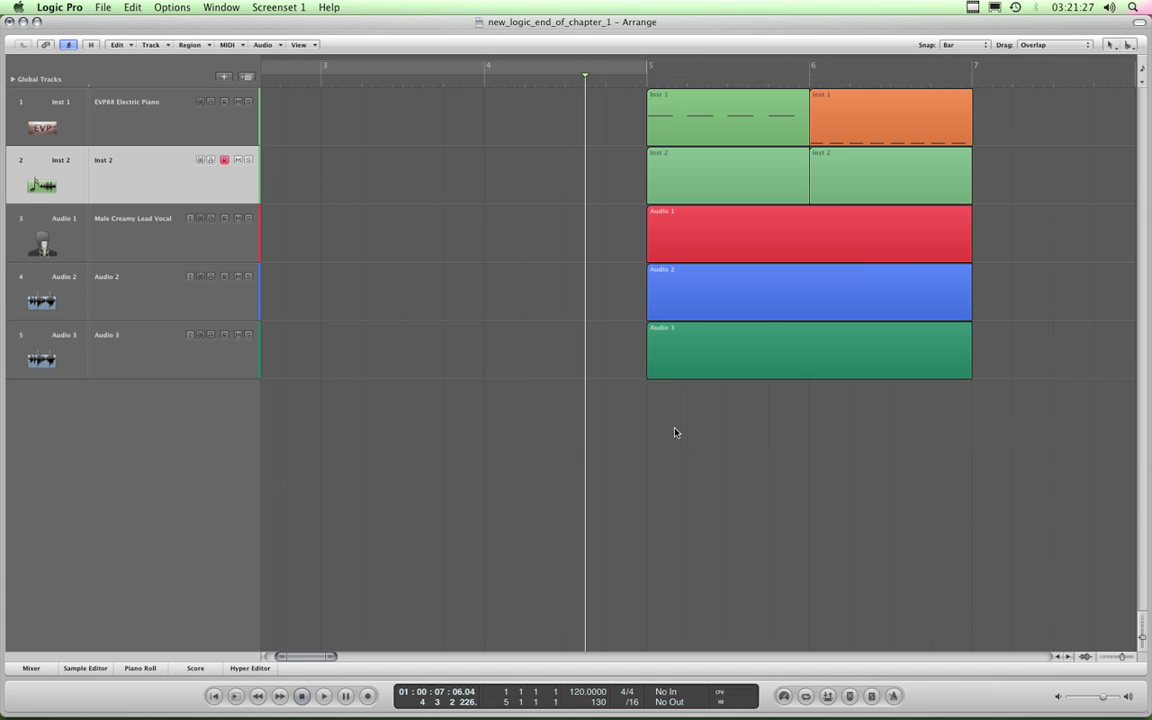
key(Escape)
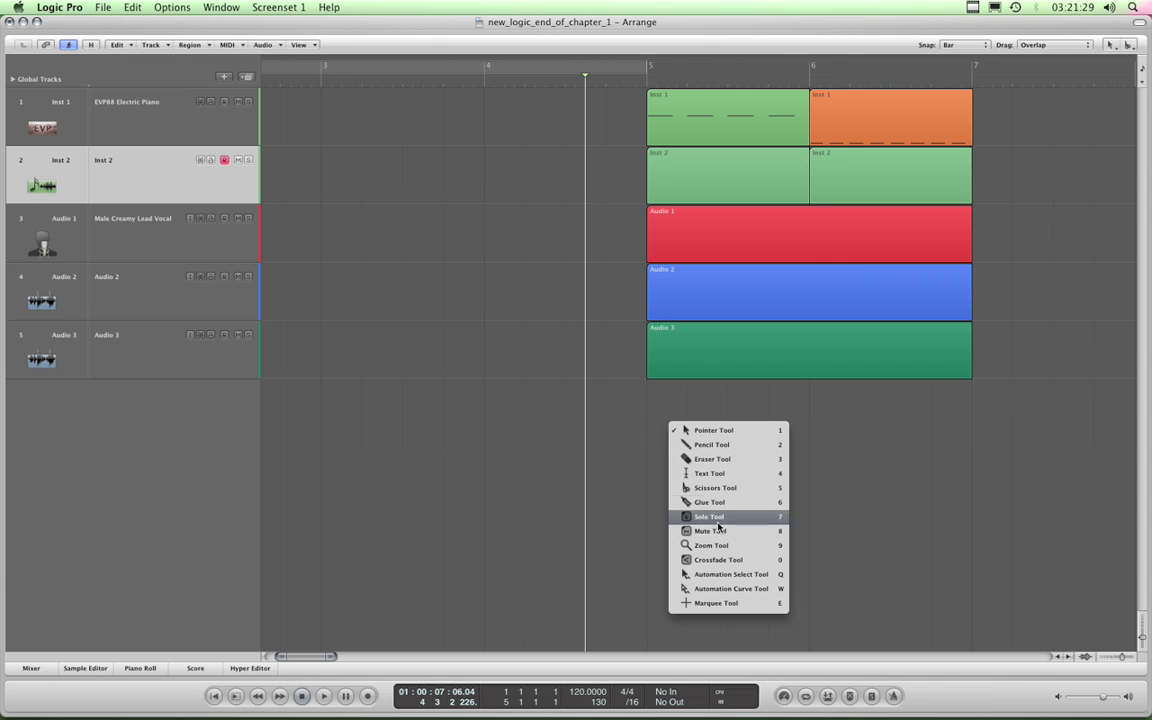
With the Marquee Tool and Snap set to Beat, select Audio 1–3 from 5 3 1 1 to 6 3 1 1.
click(736, 604)
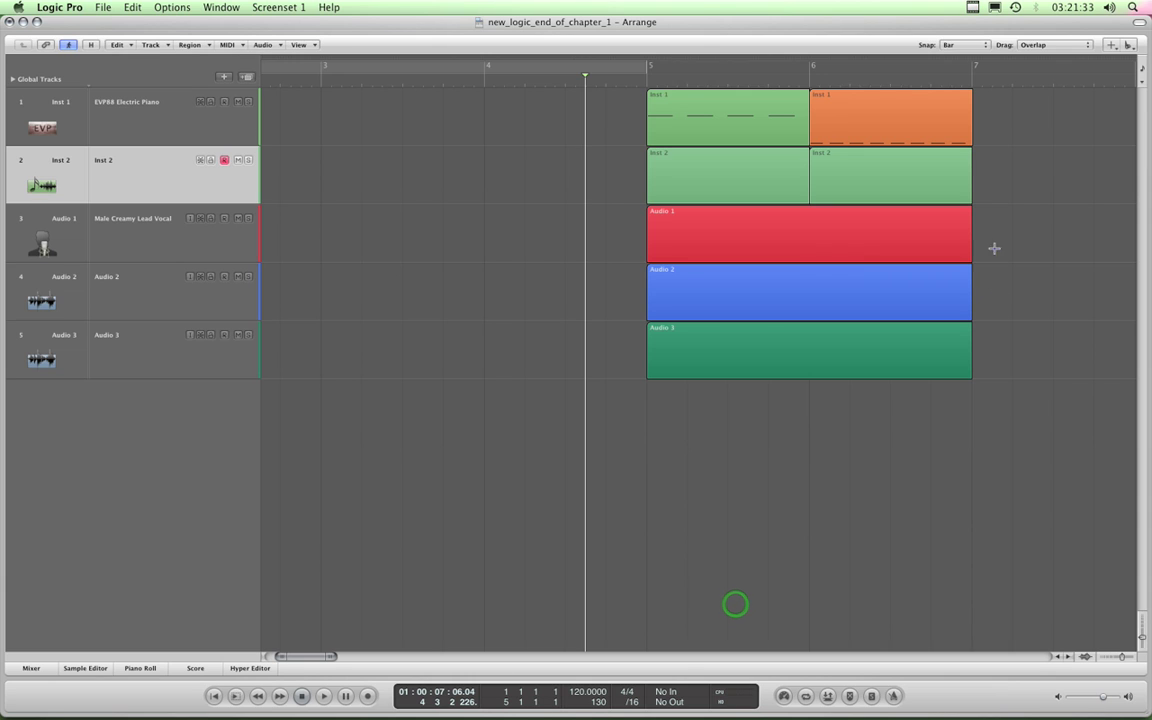
click(970, 43)
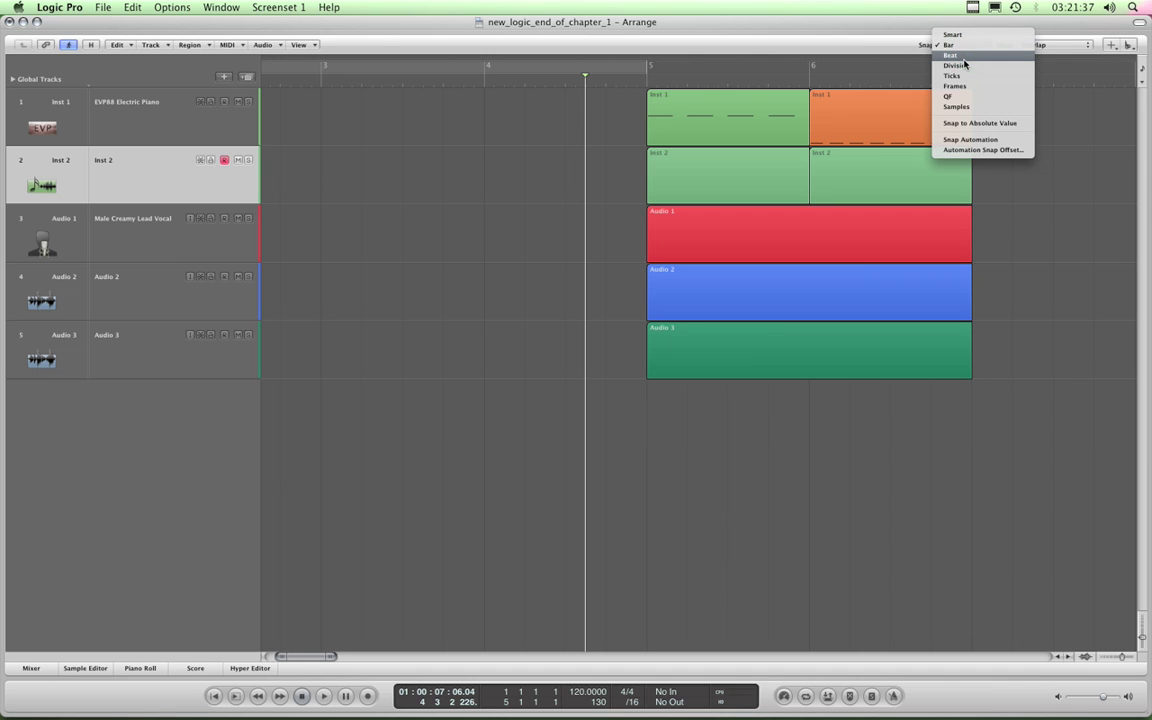
click(963, 57)
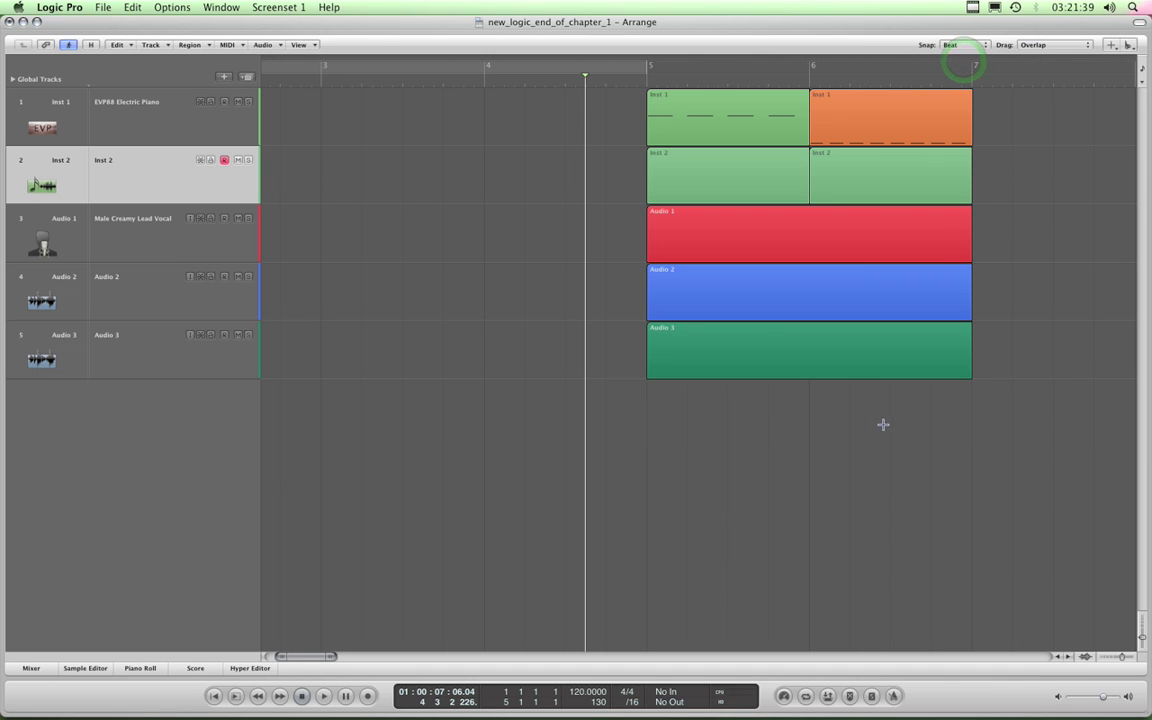
drag(887, 425, 705, 229)
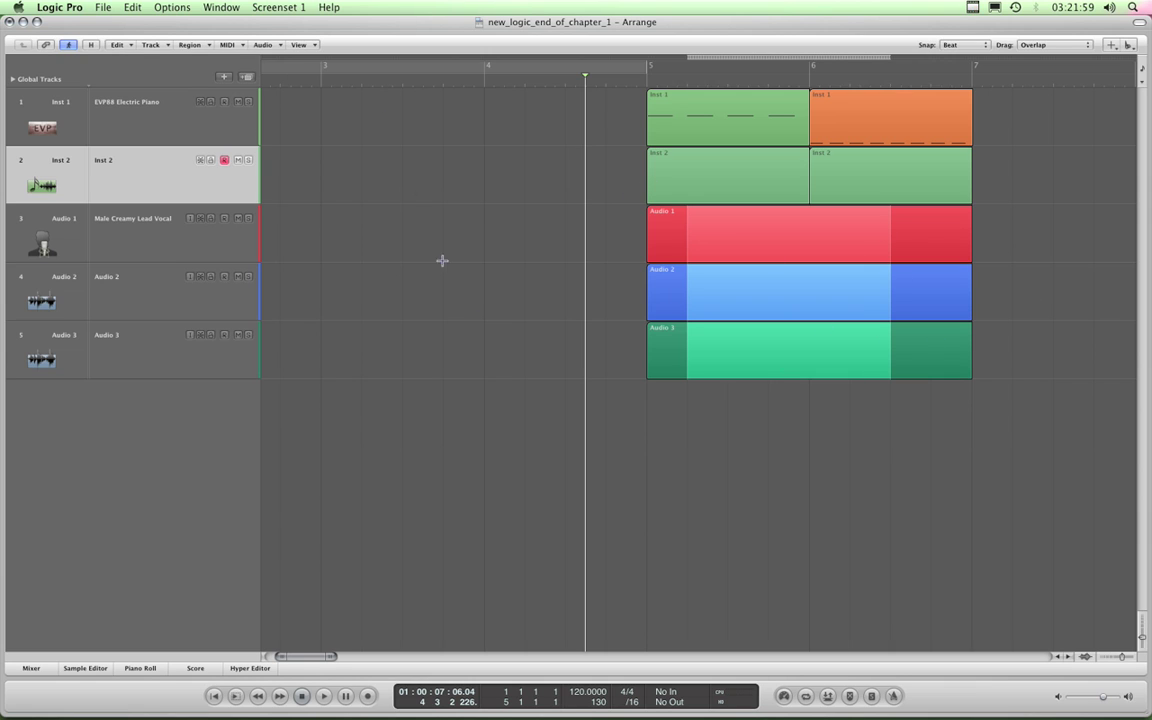
Split the three audio regions at the marquee edges with the Scissors, then undo the split.
key(Escape)
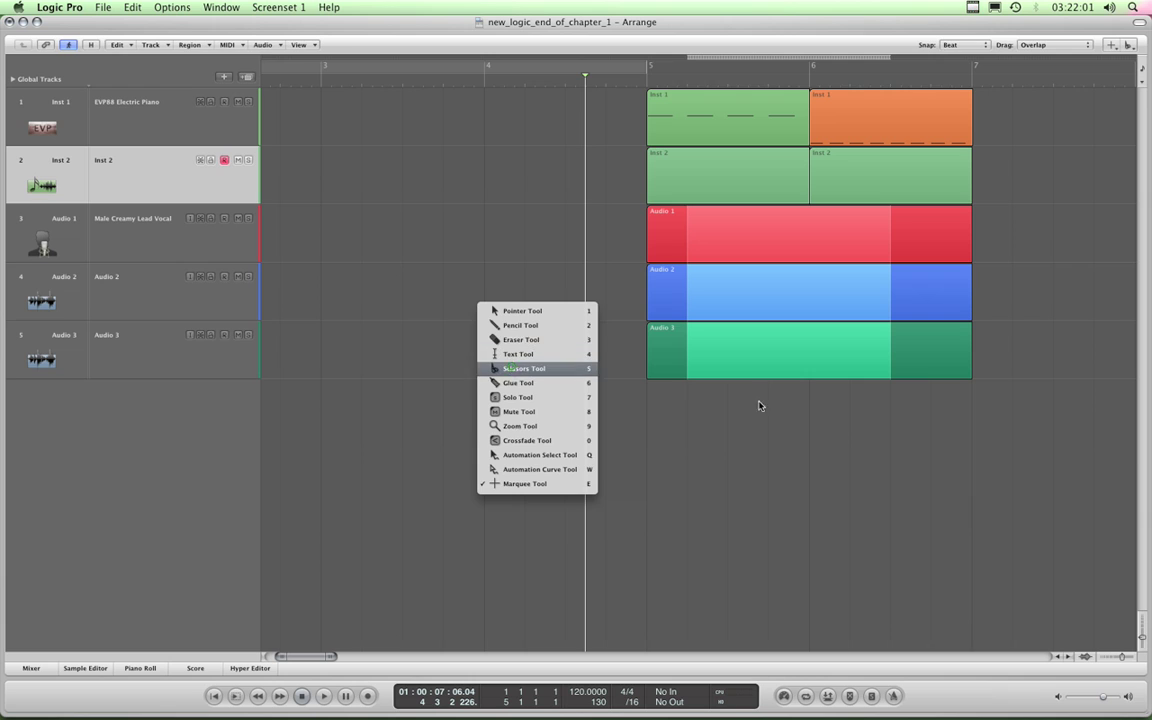
click(511, 367)
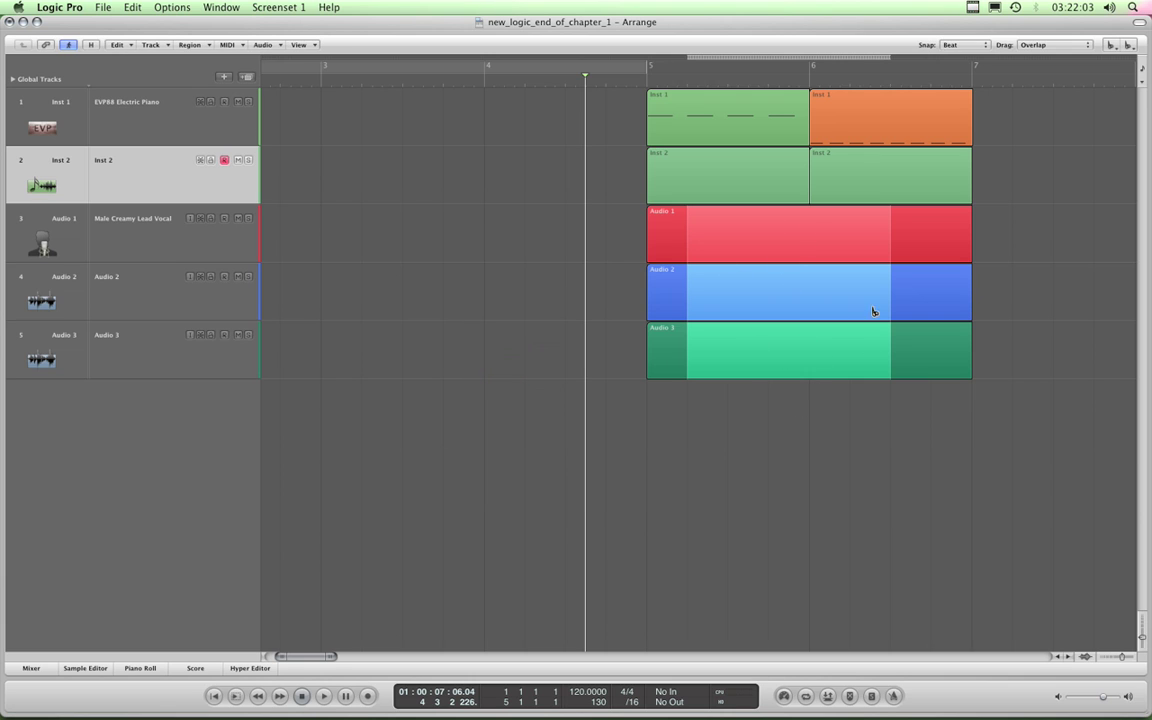
click(785, 255)
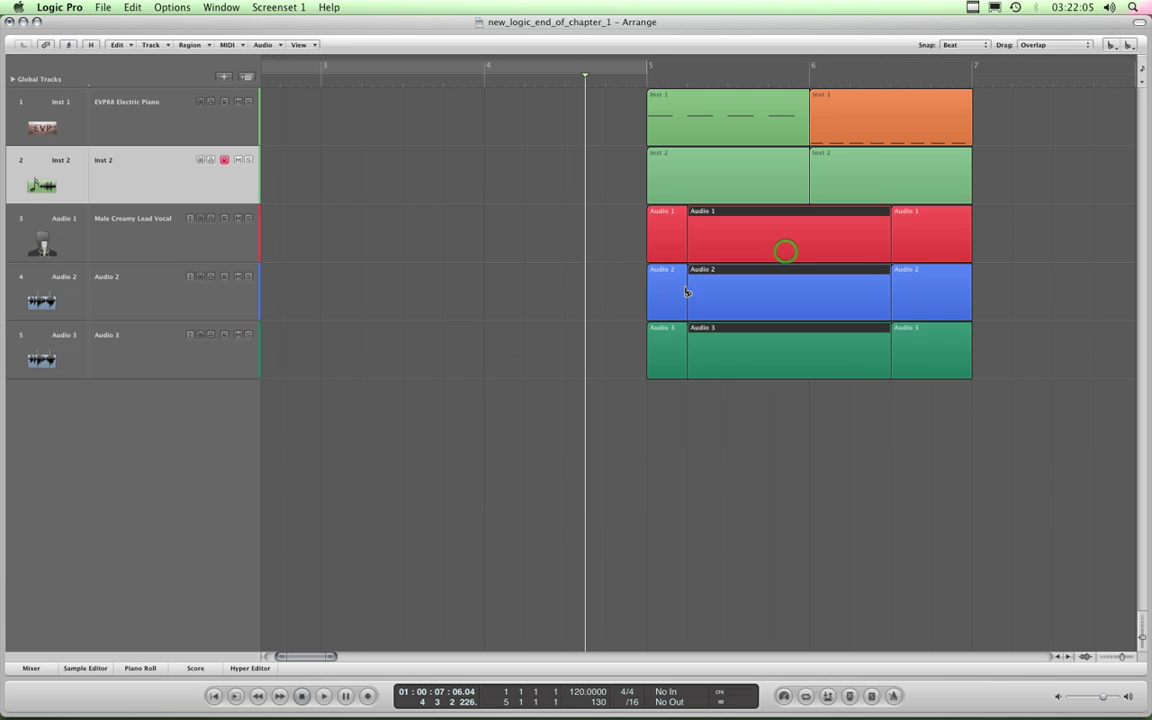
click(129, 8)
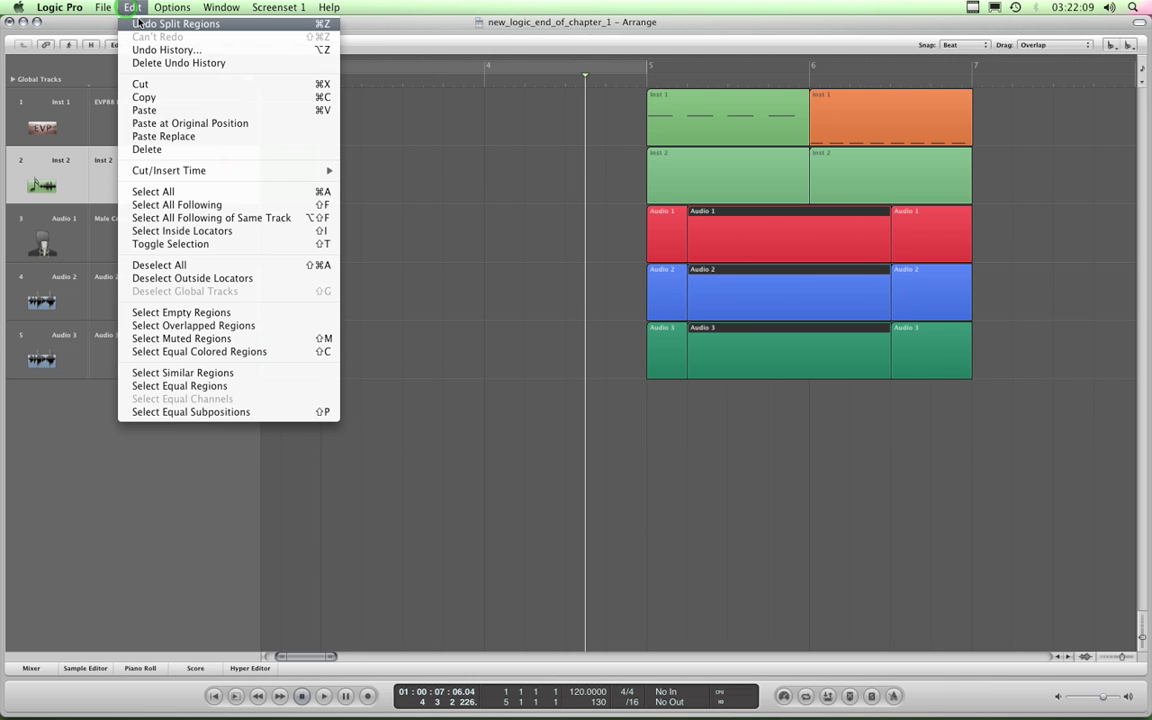
click(139, 23)
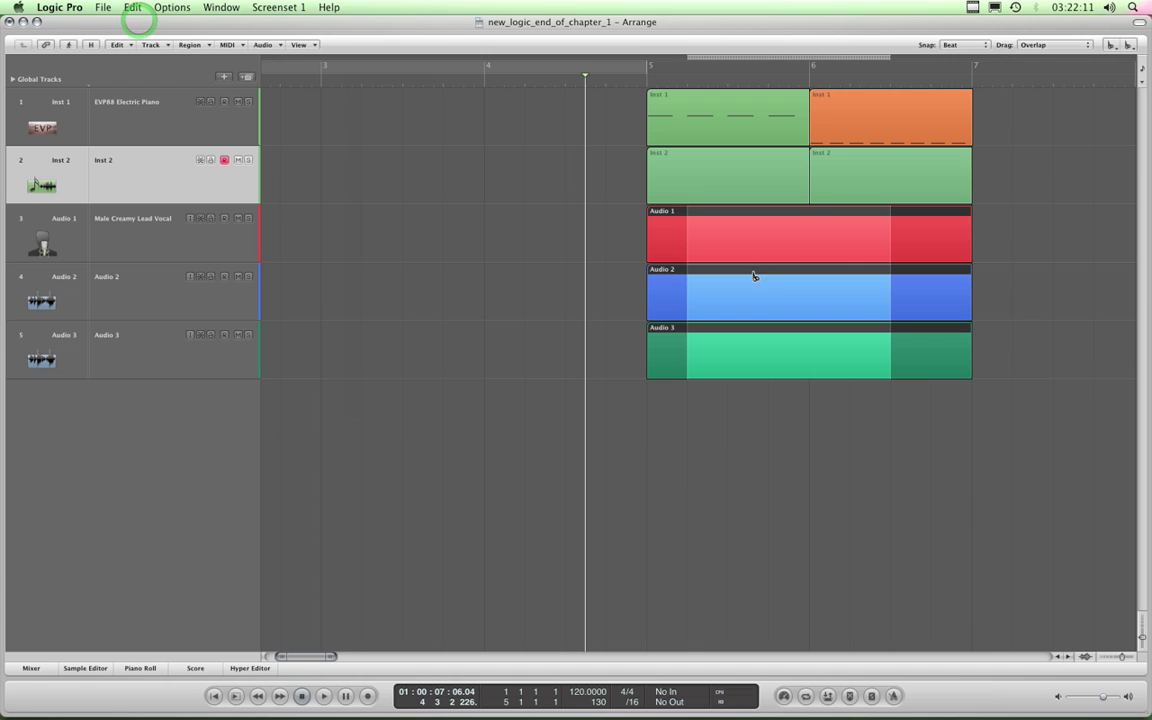
Erase the marquee-selected middle with the Eraser, then Undo Delete and Undo Split Regions.
key(Escape)
click(582, 429)
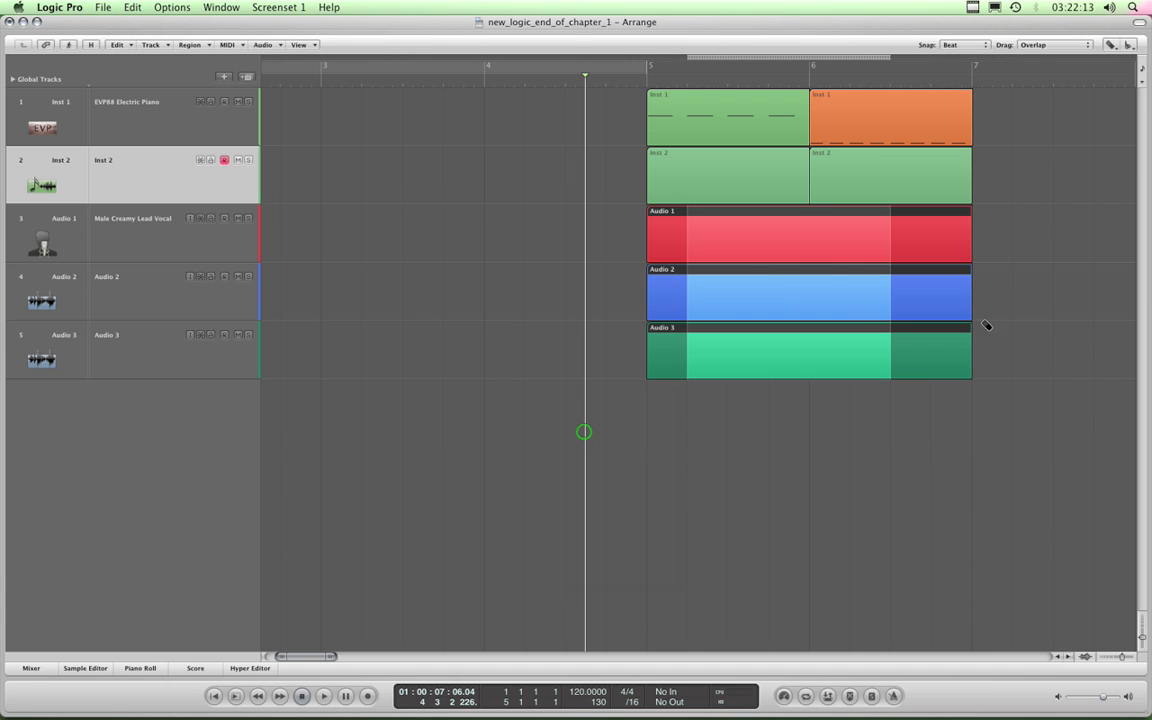
click(797, 251)
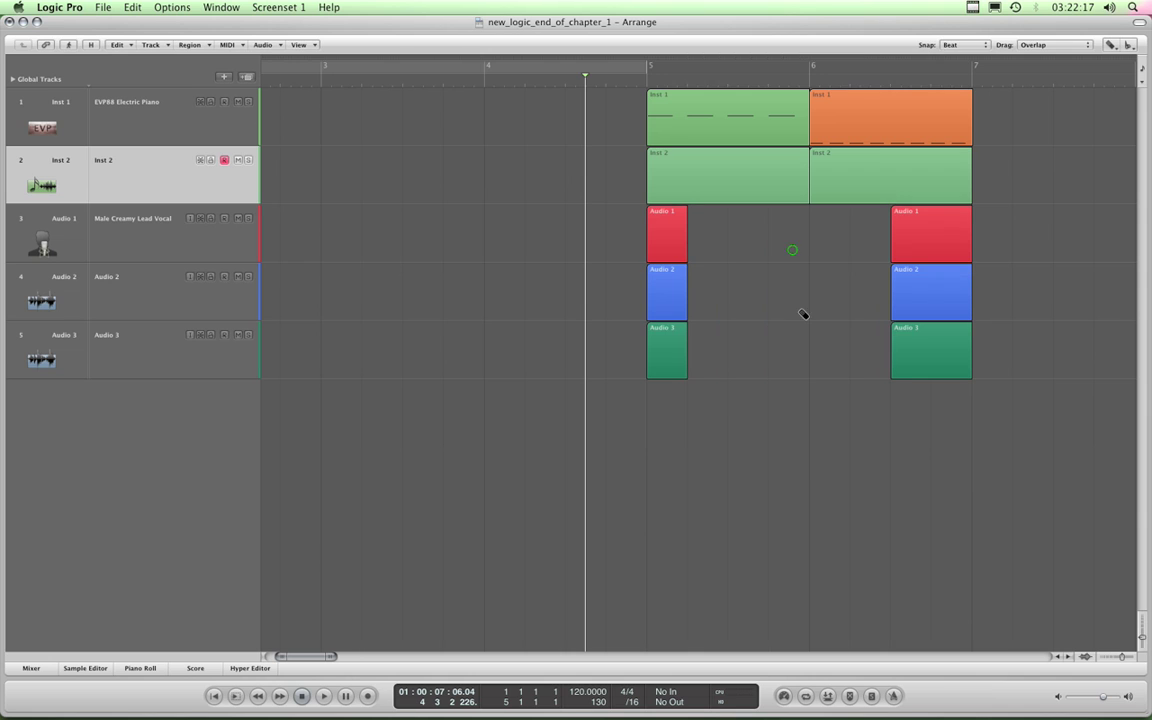
click(134, 8)
click(138, 21)
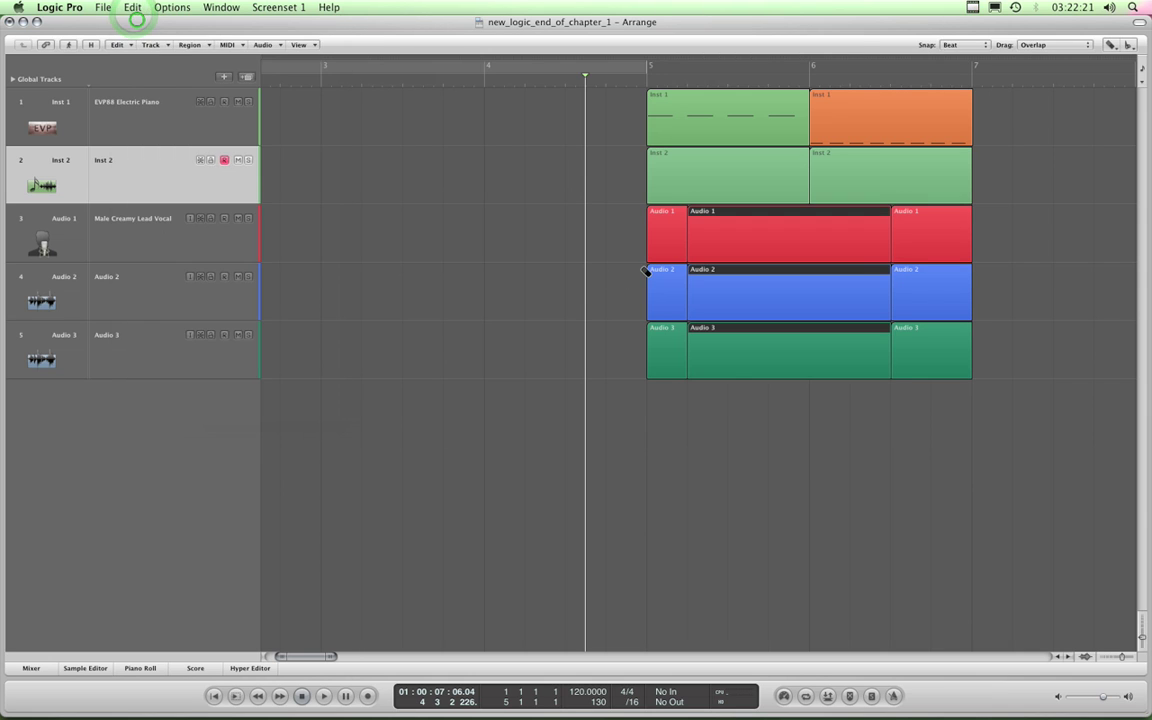
click(134, 8)
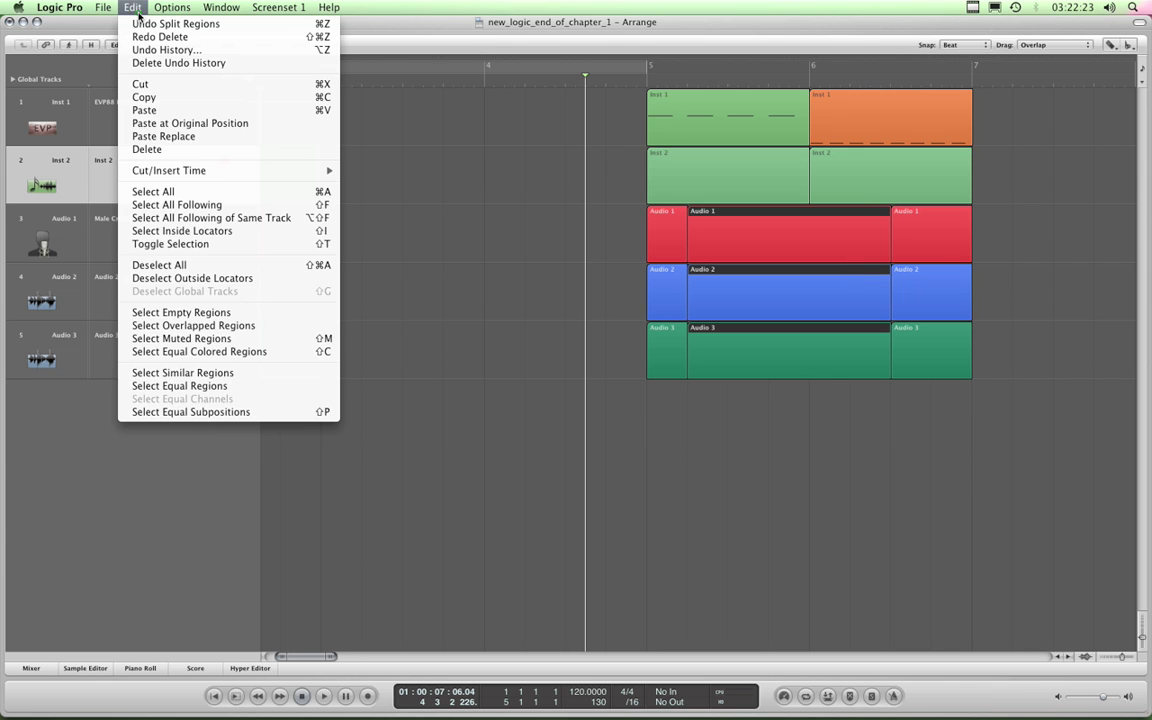
click(145, 24)
With the Pointer Tool, clear the selection and drag a marquee over bars 5–6 in the stripe.
key(Escape)
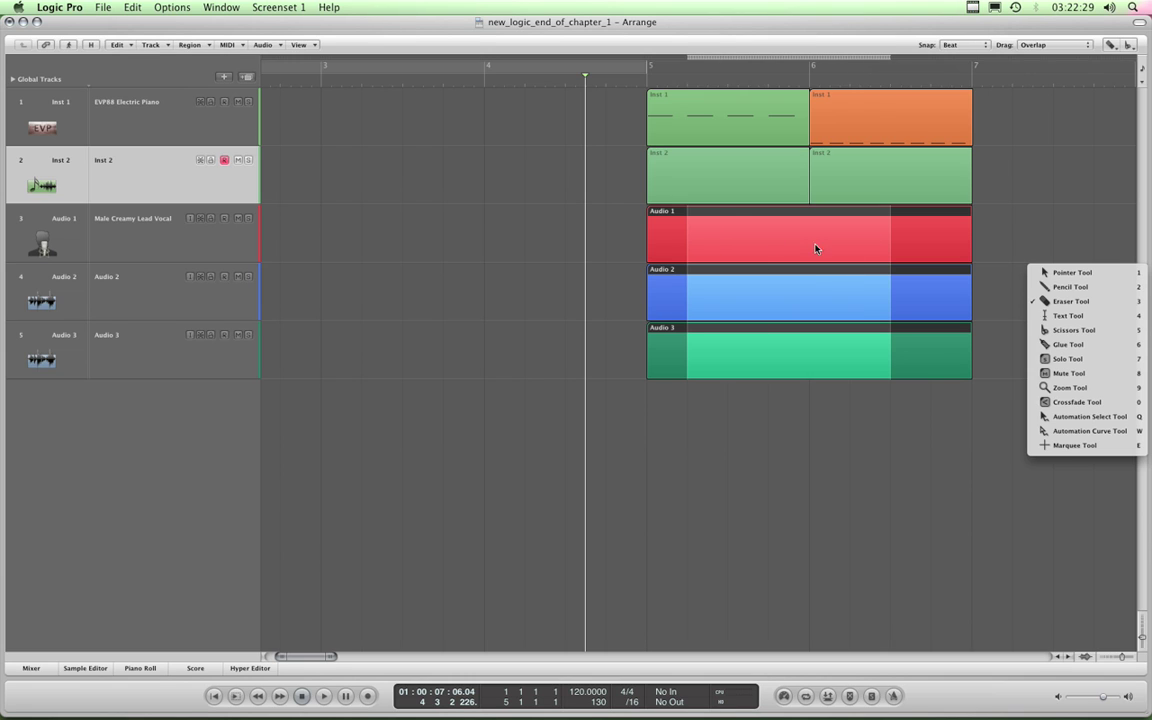
click(1036, 252)
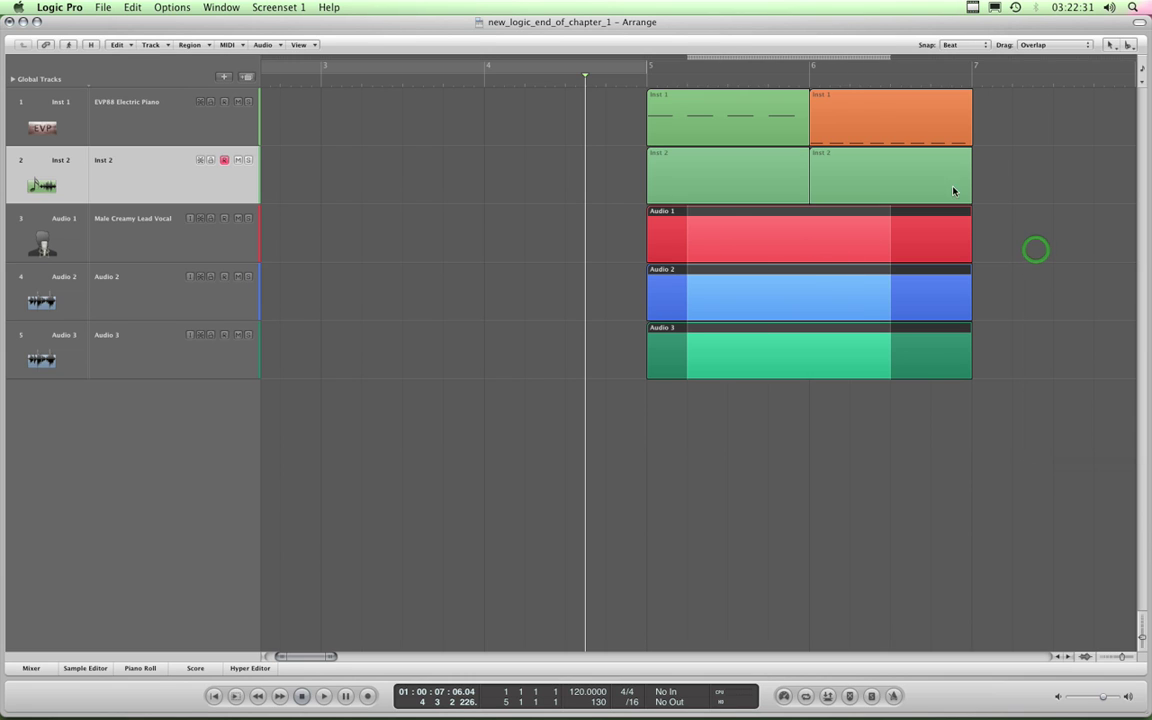
click(1036, 180)
drag(673, 60, 922, 62)
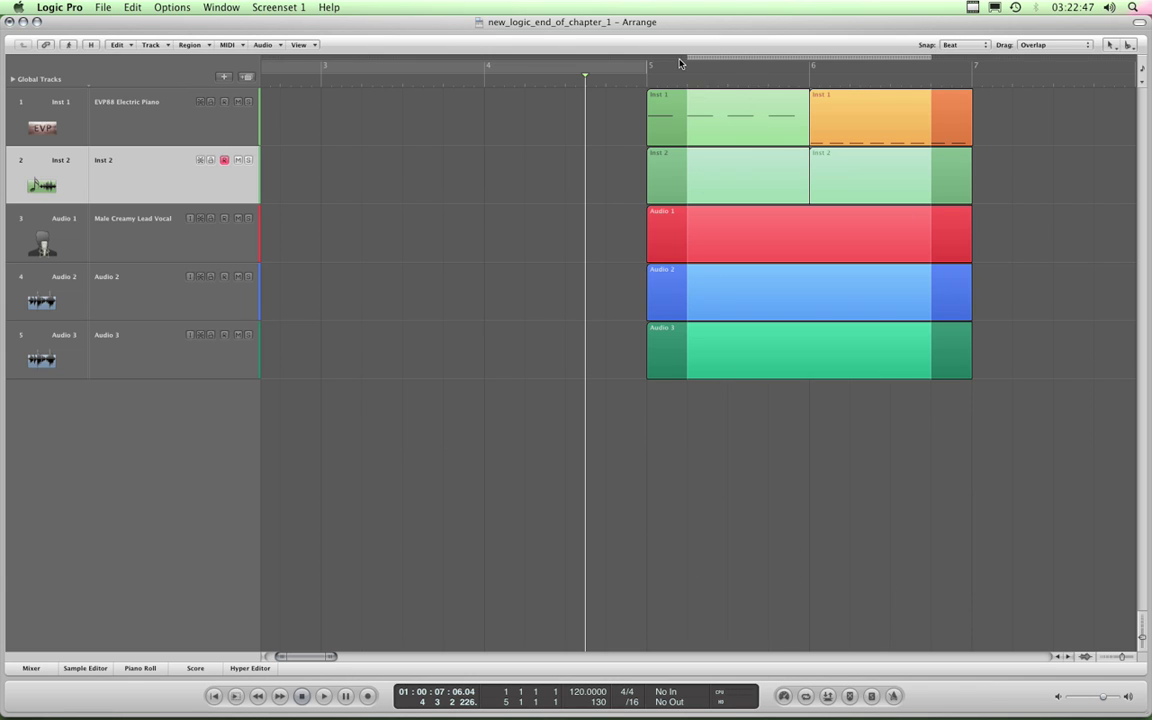
Set Snap to Ticks and fine-tune both the start and end edges of the marquee.
mouse_move(690, 60)
mouse_down()
mouse_move(652, 60)
mouse_move(709, 62)
mouse_move(698, 61)
mouse_up()
click(986, 45)
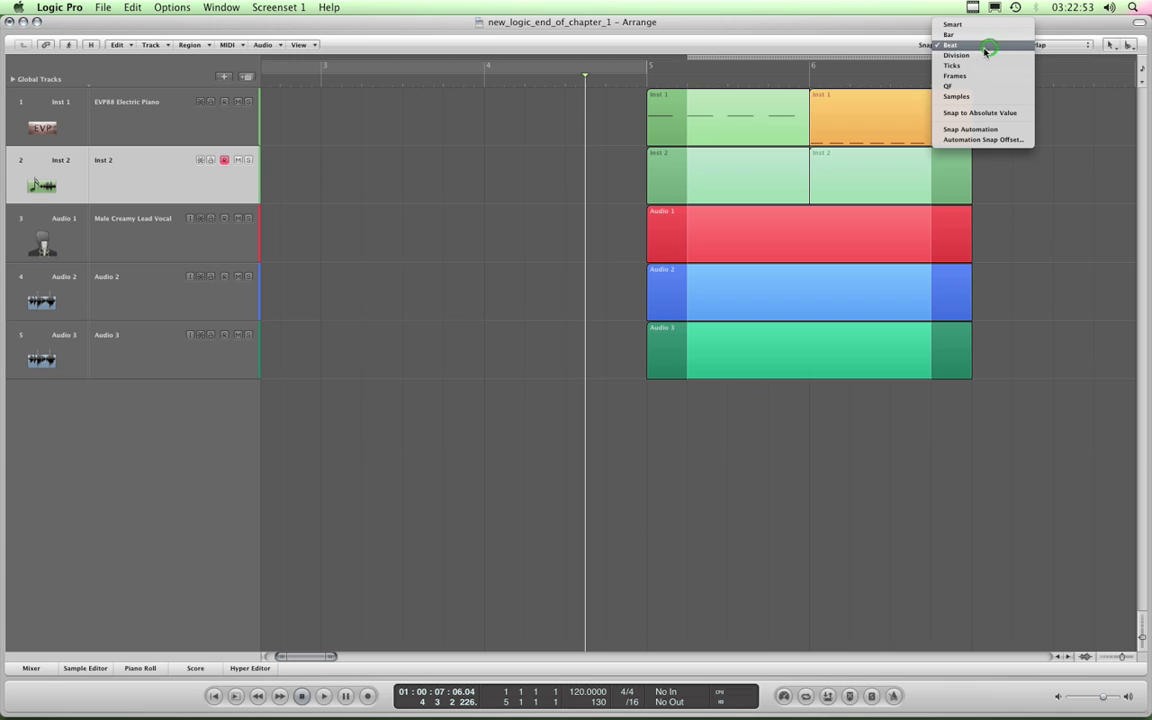
click(969, 67)
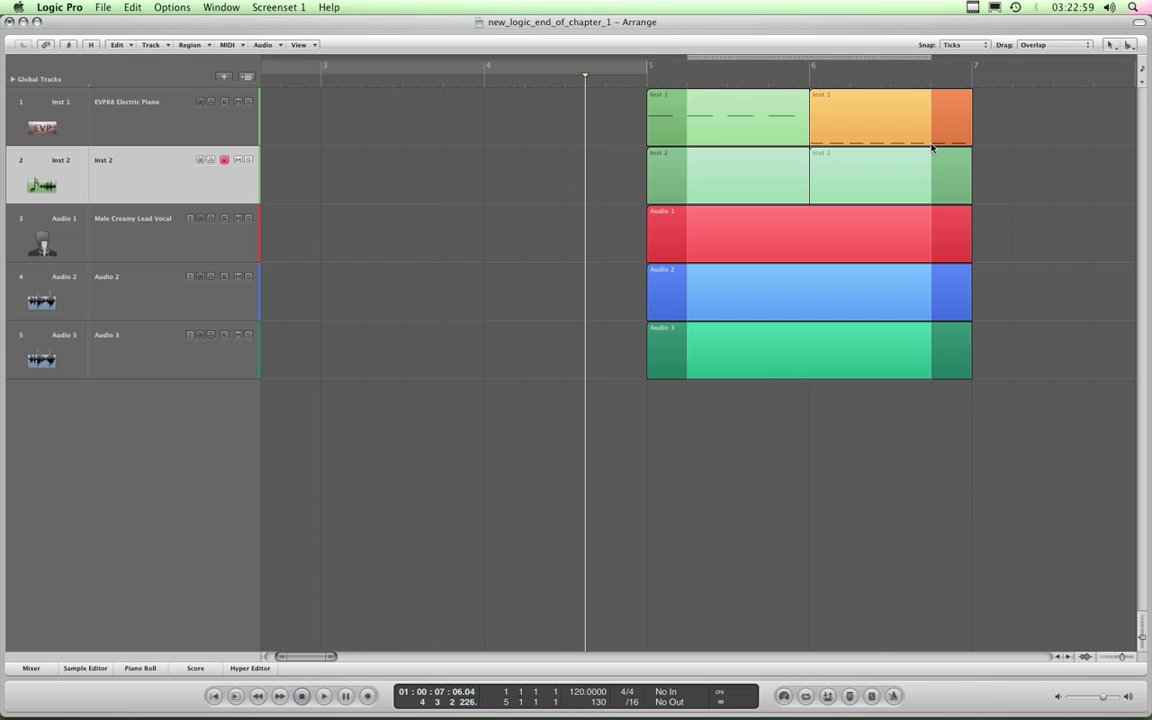
drag(927, 60, 925, 60)
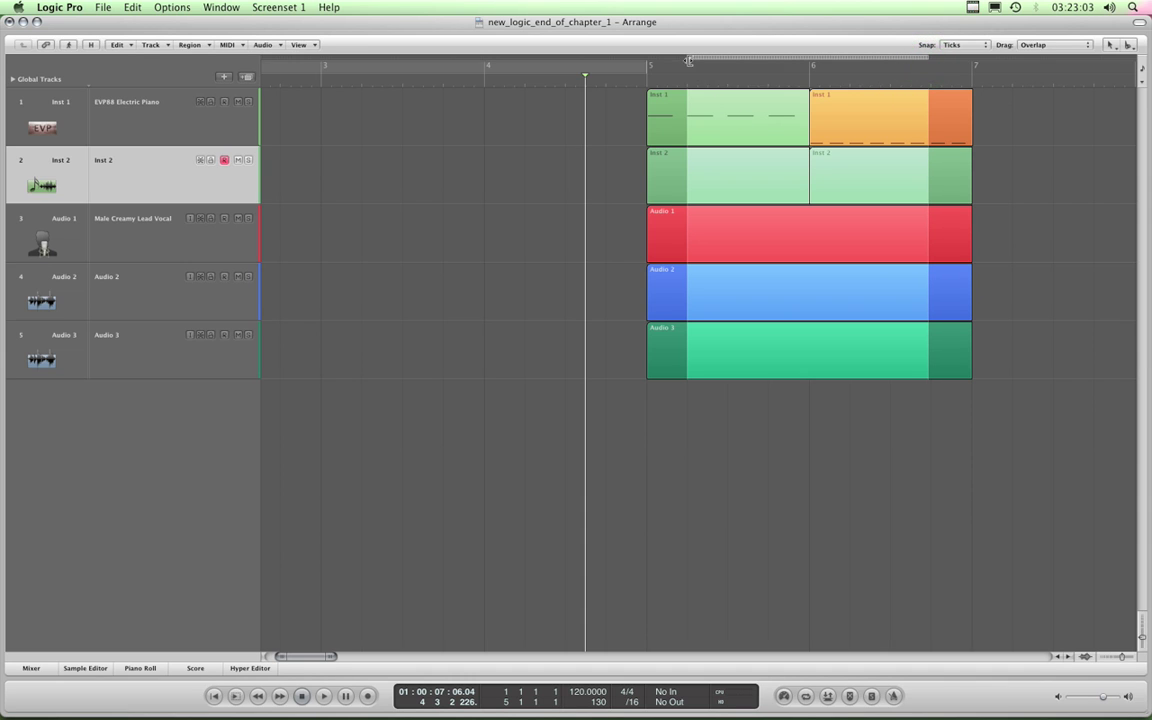
drag(687, 63, 681, 60)
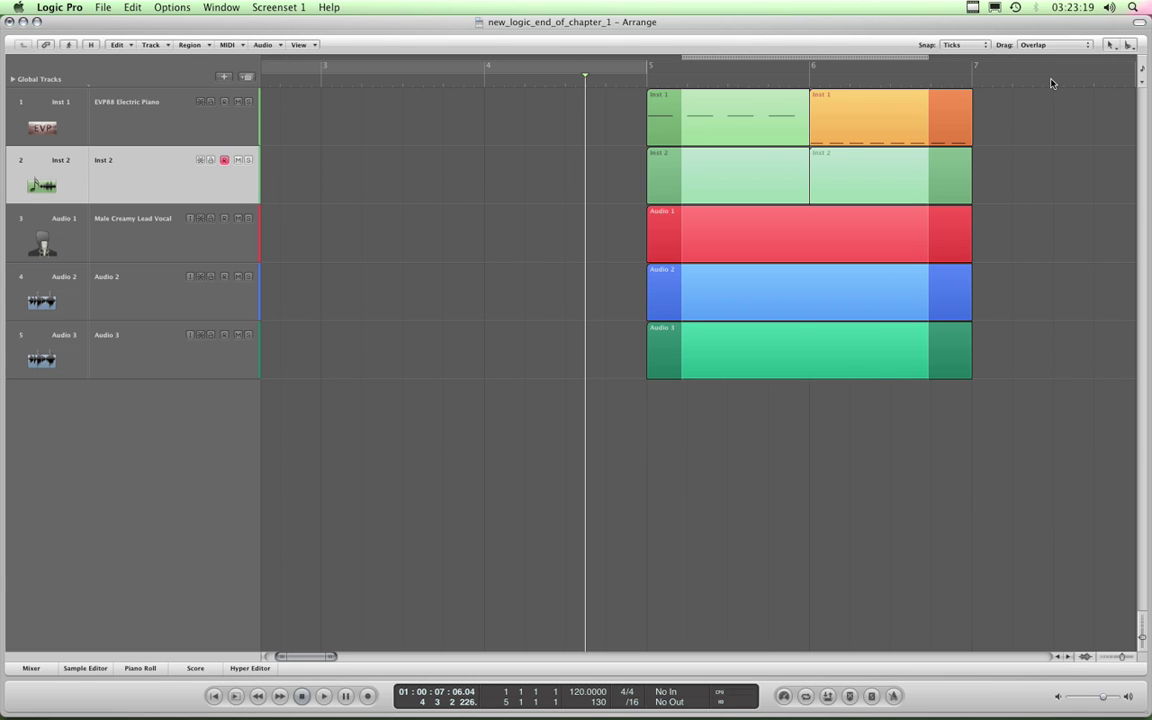
Erase the marquee range on all five tracks, then Undo Delete and Undo Split Regions.
key(Escape)
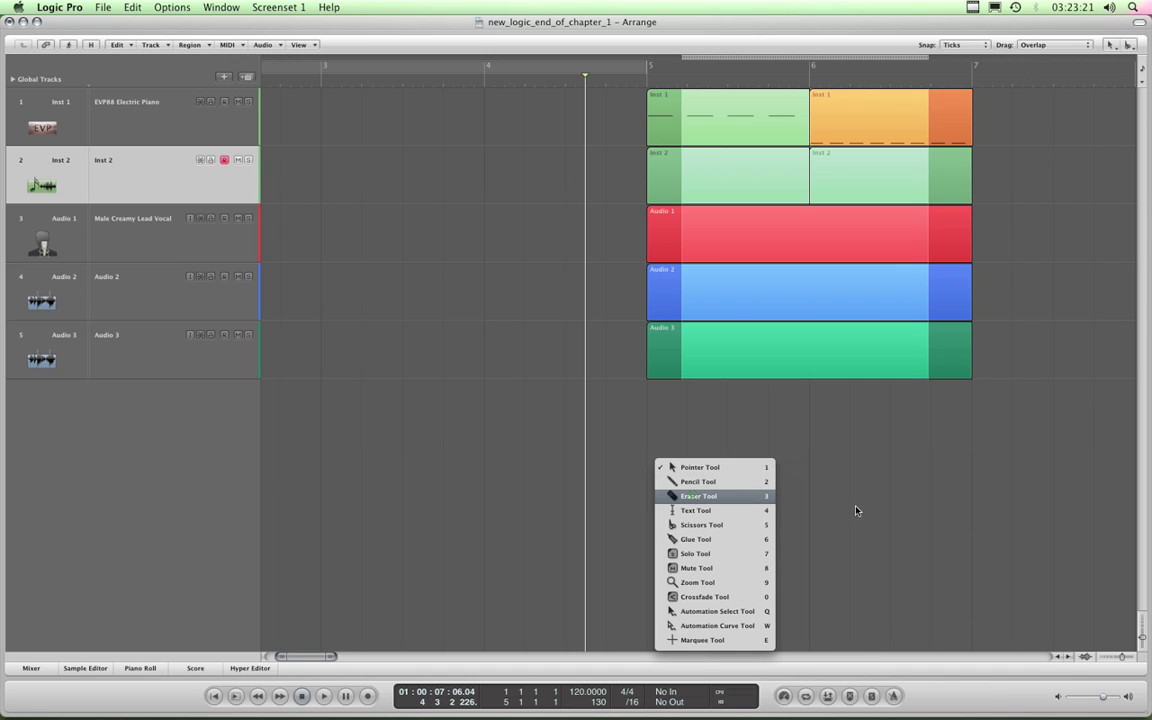
click(690, 496)
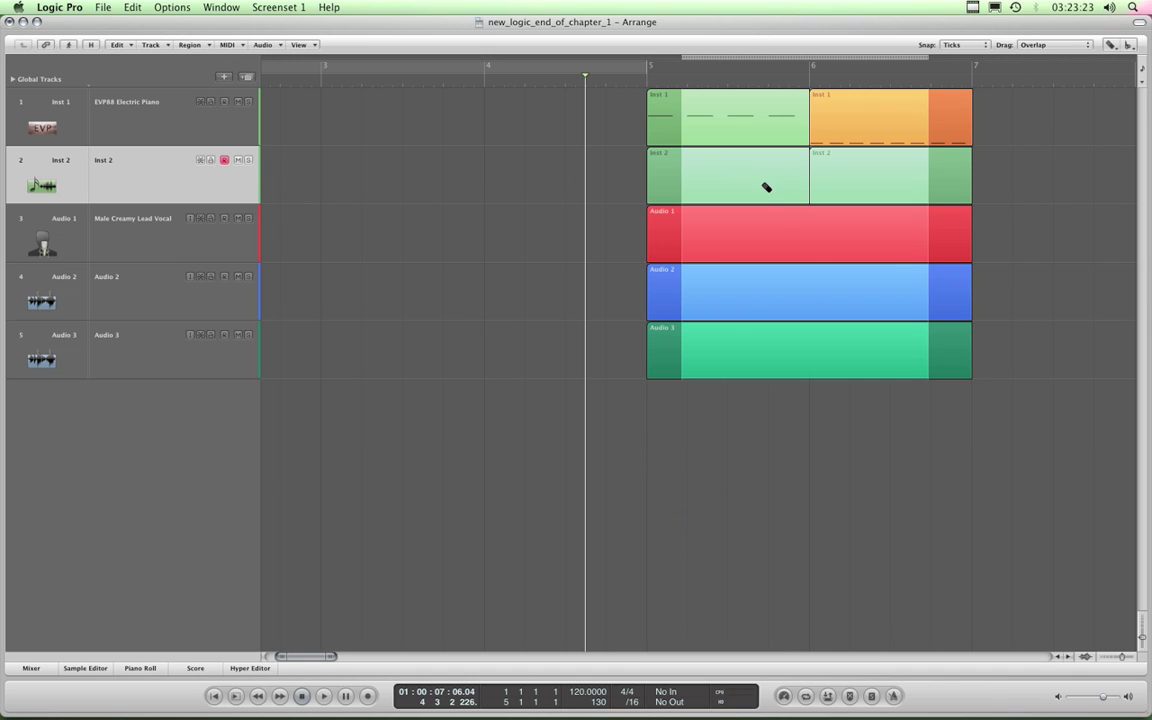
click(766, 187)
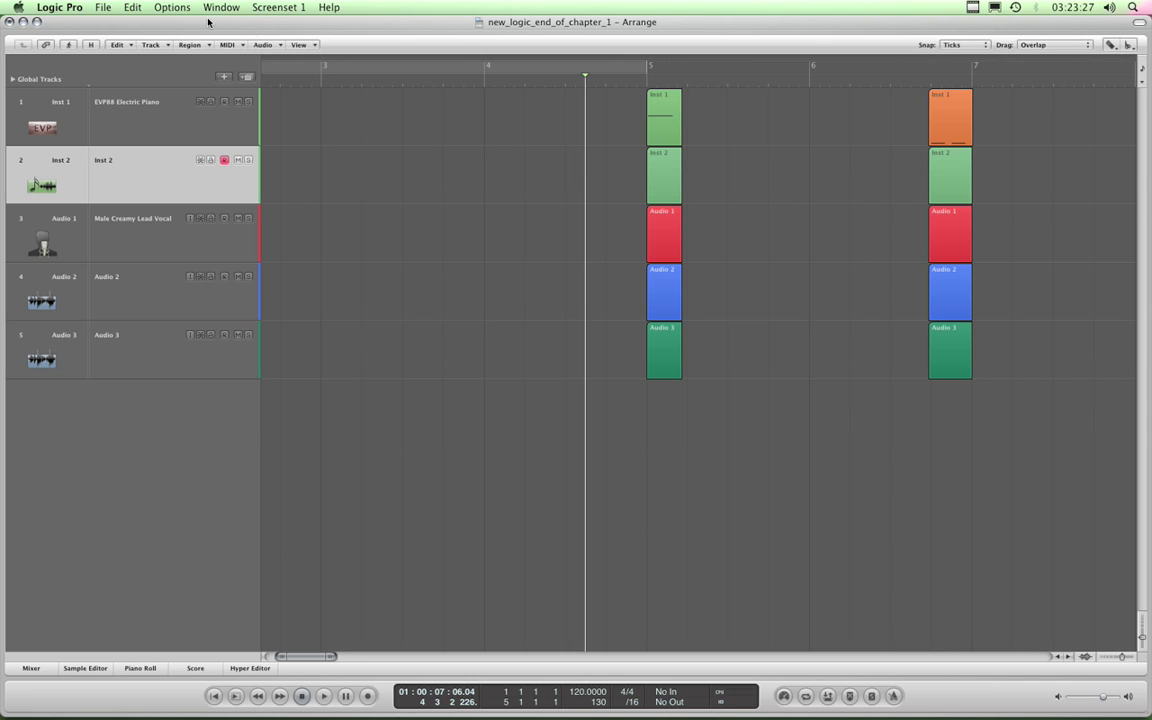
click(132, 7)
click(140, 21)
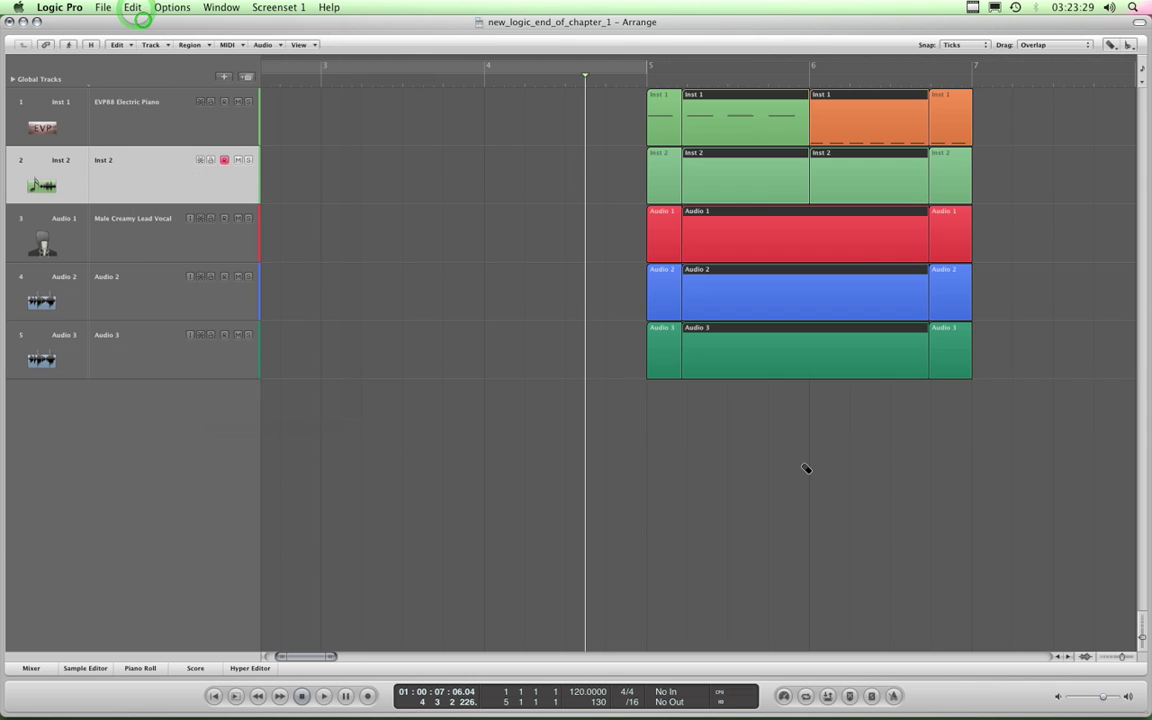
click(132, 8)
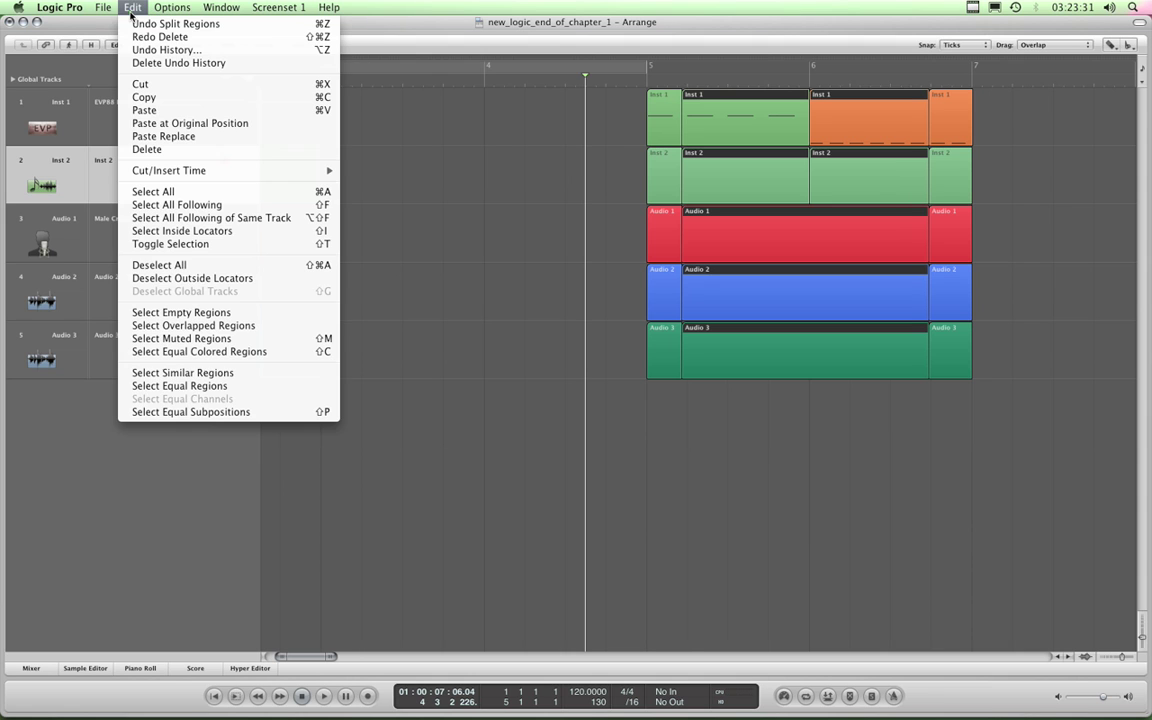
click(145, 23)
Split all tracks at the marquee edges with the Scissors, undo the split, and deselect everything.
key(Escape)
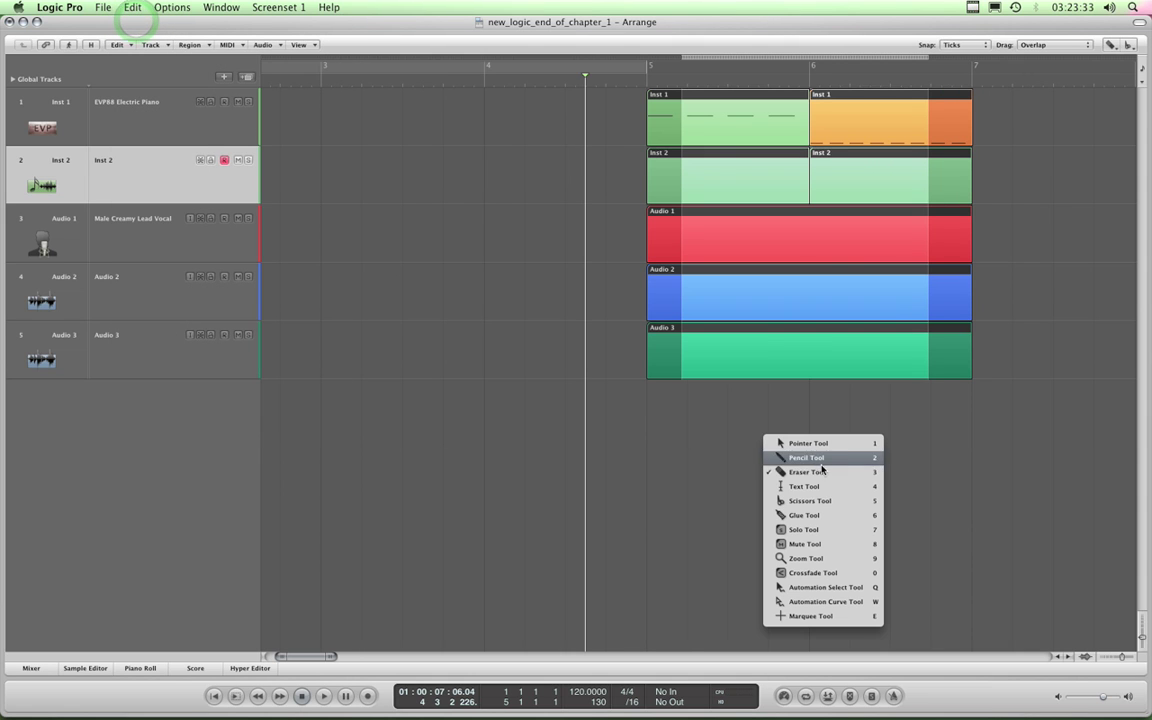
click(810, 500)
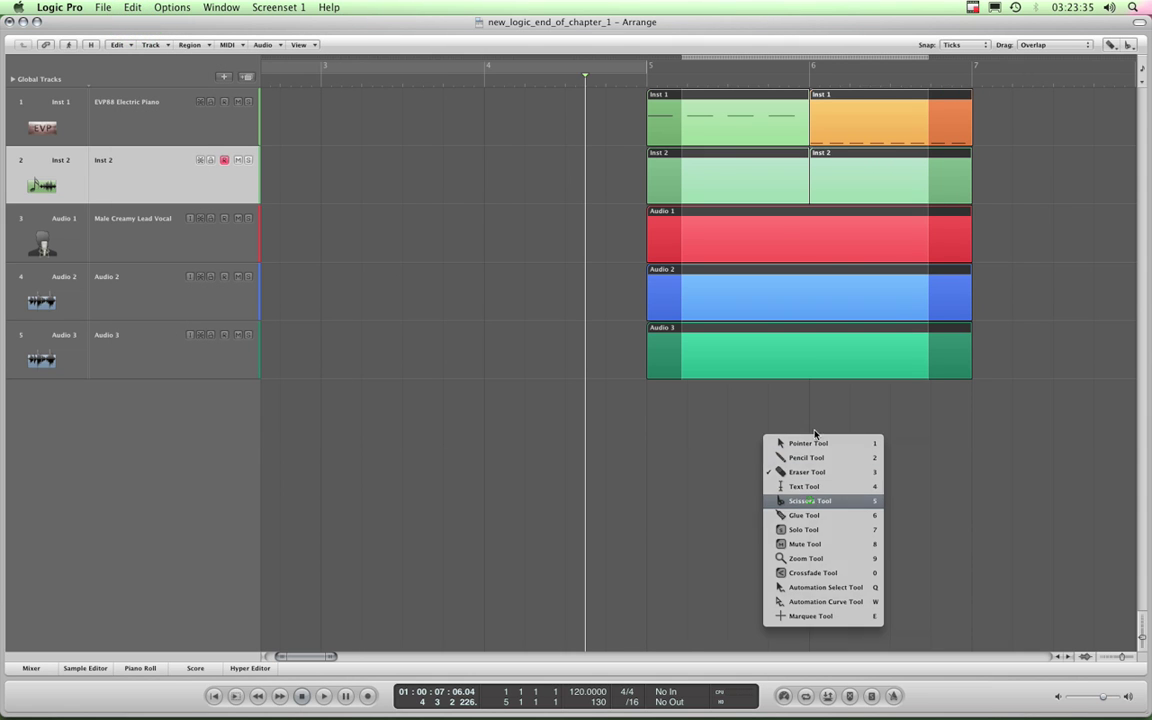
click(755, 192)
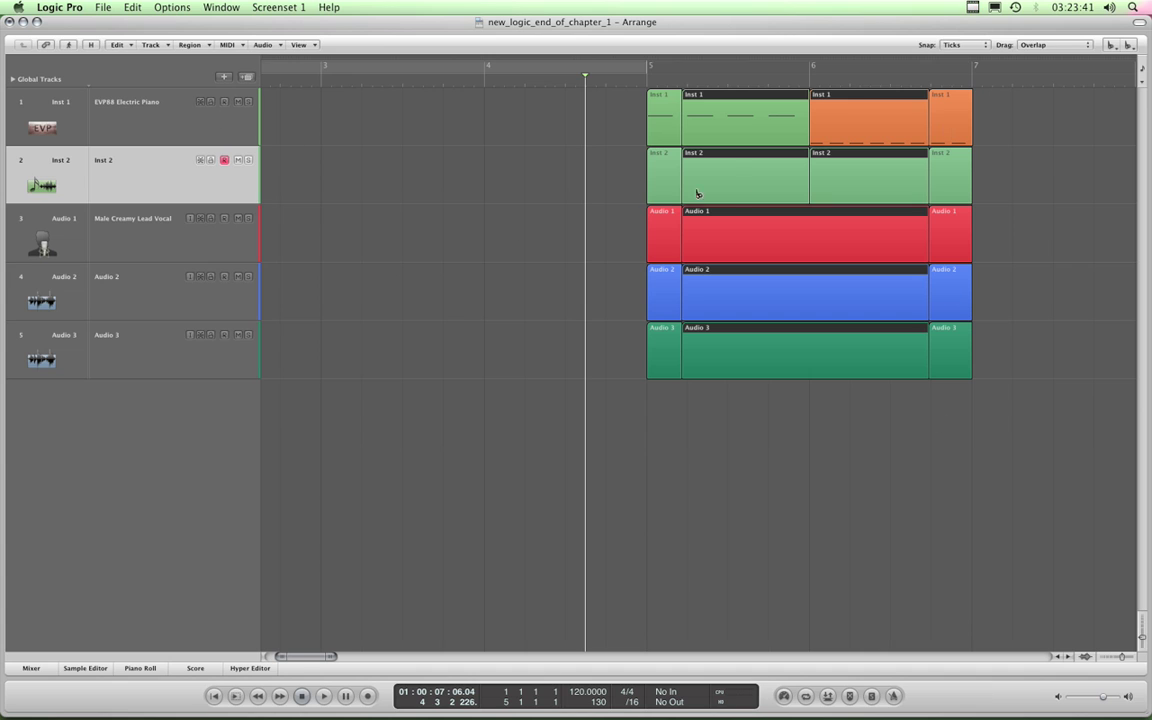
click(98, 10)
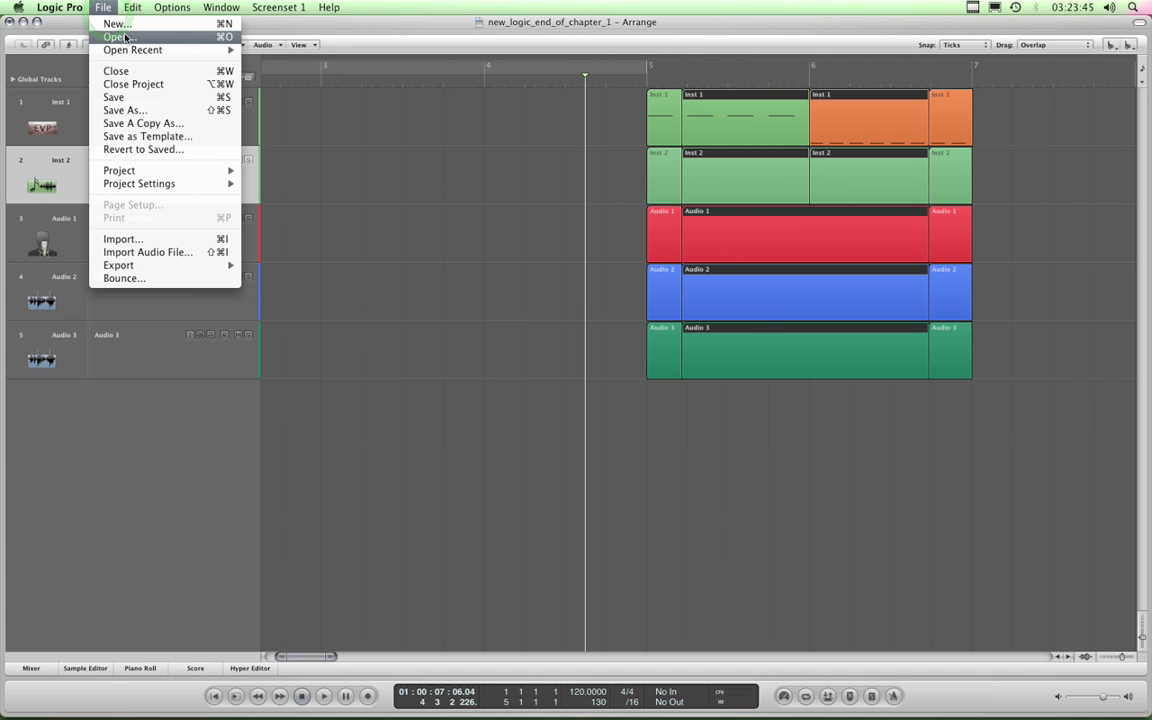
click(137, 26)
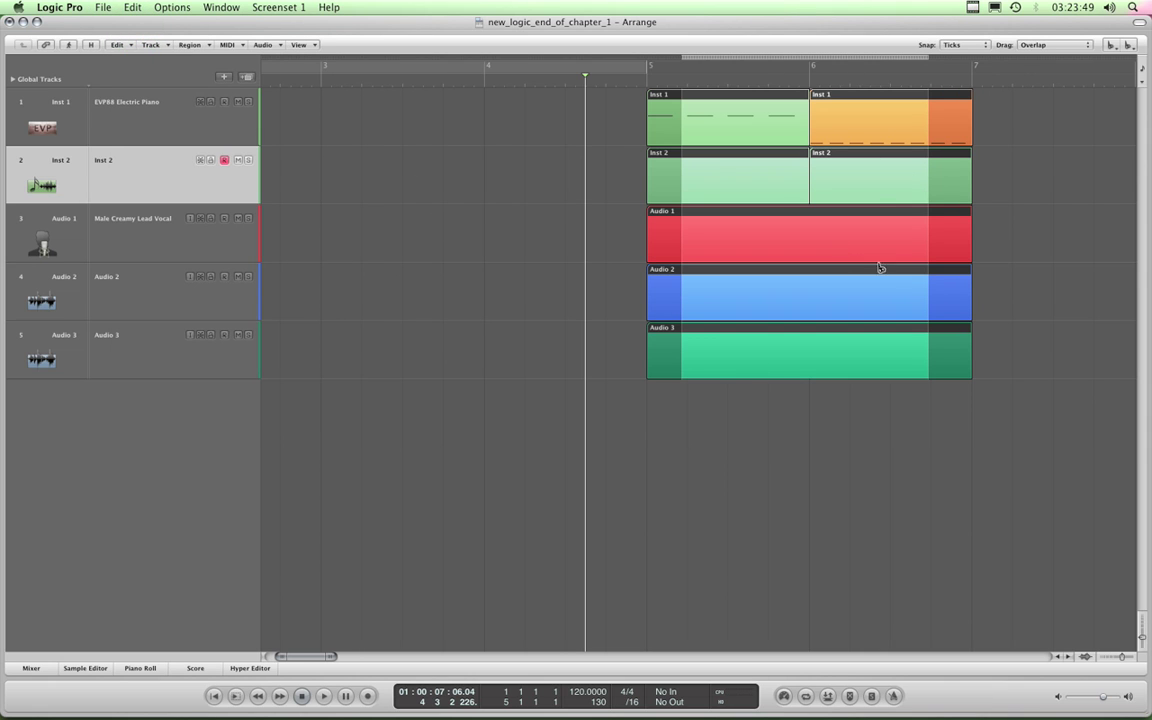
click(800, 448)
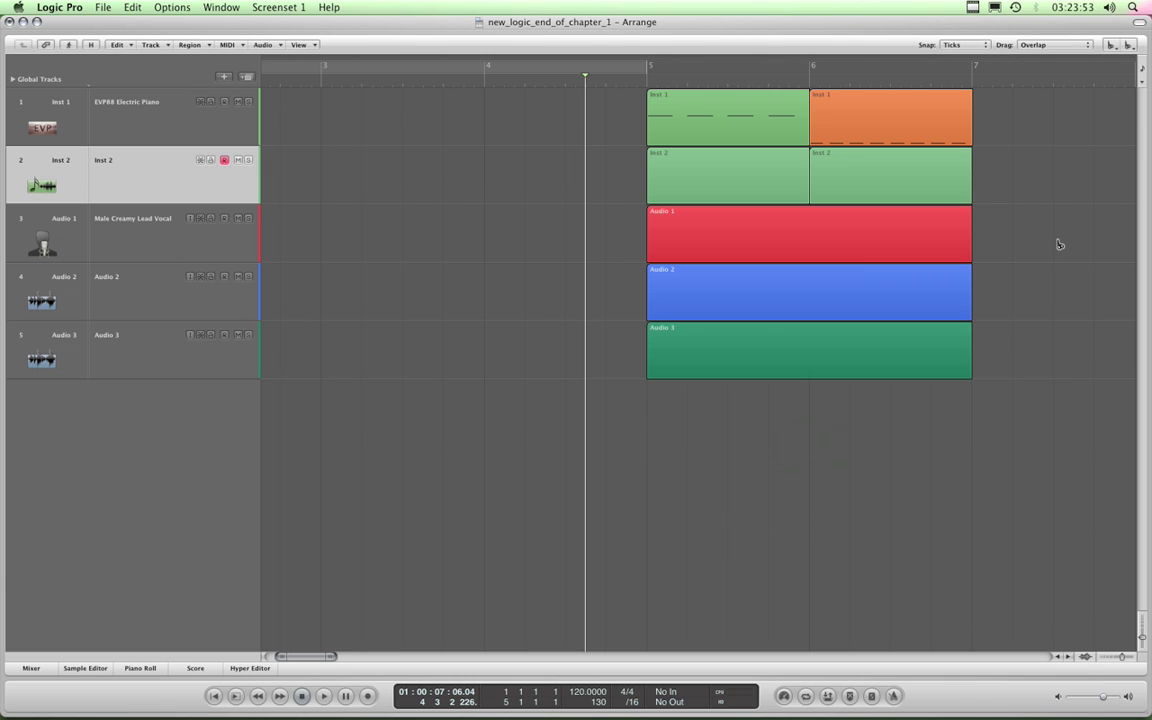
Turn off Marquee Stripe in the ruler display options.
click(1143, 88)
click(1109, 90)
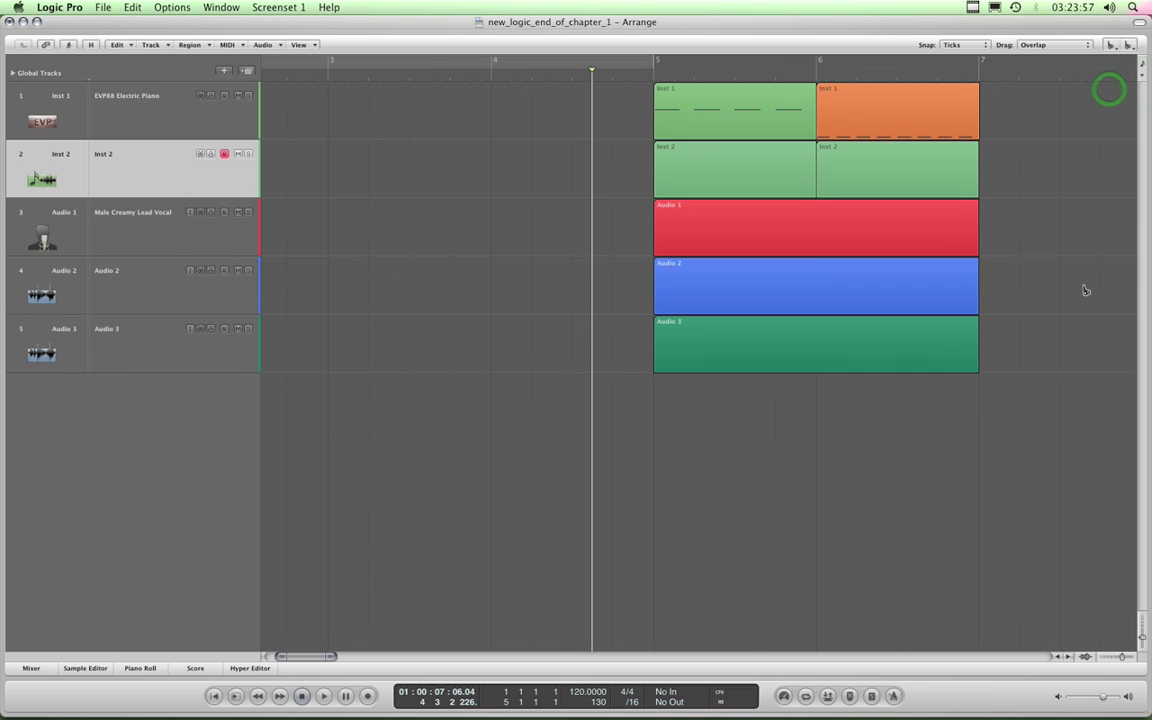